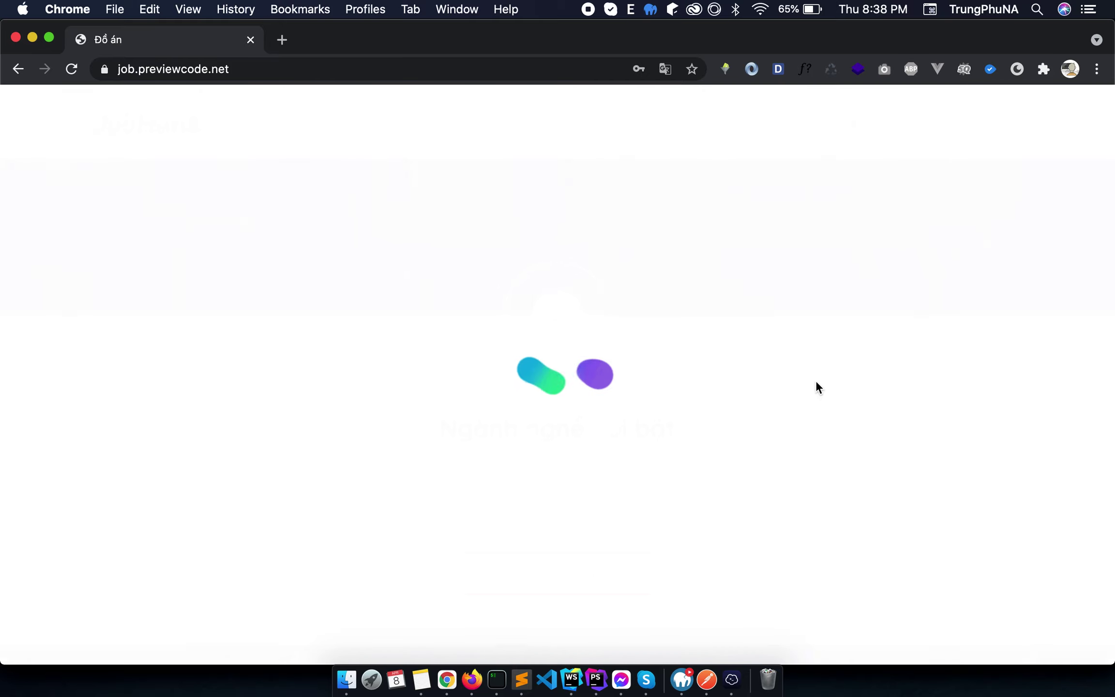
Sign out of the current JobHunt account.
mouse_move(929, 124)
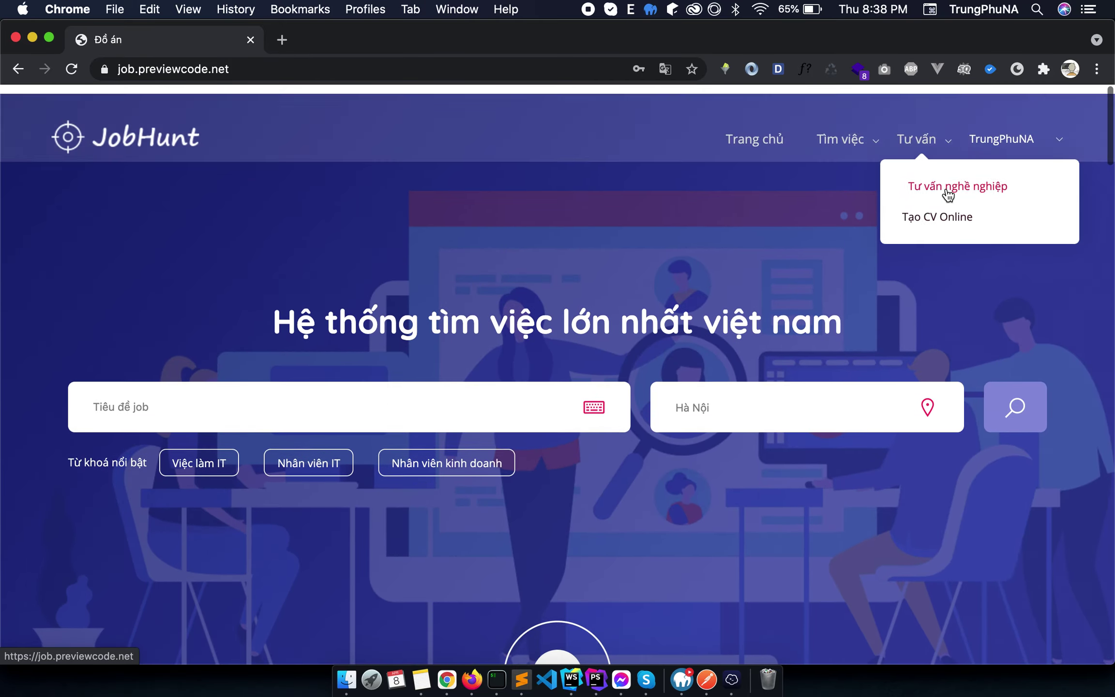
mouse_move(1011, 141)
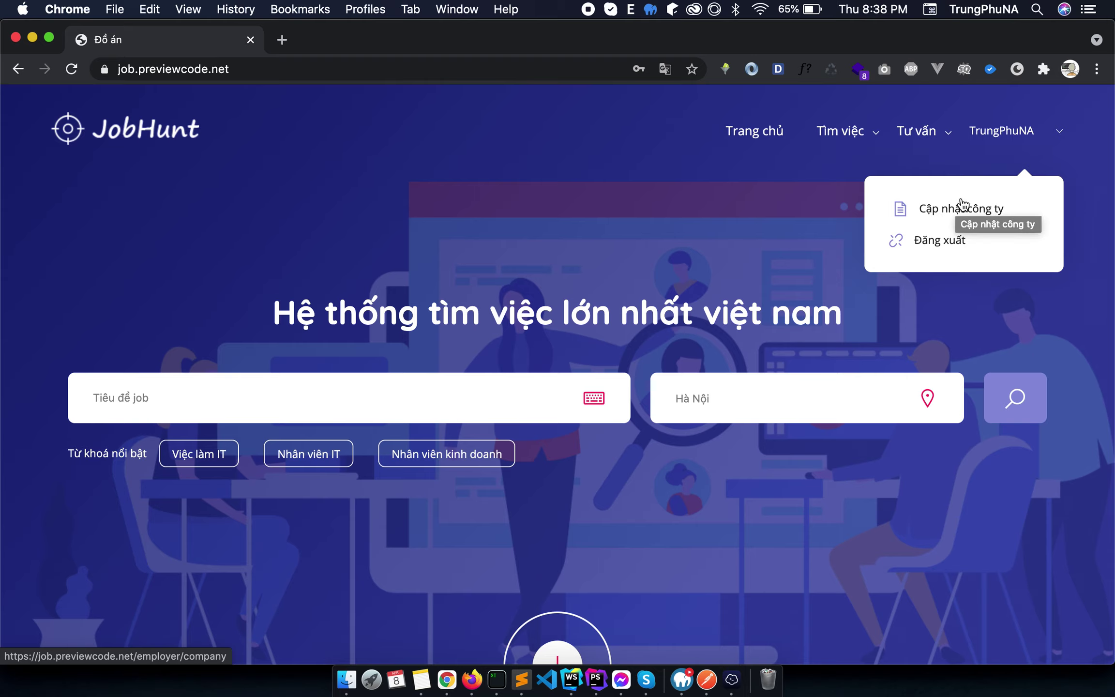
mouse_move(868, 151)
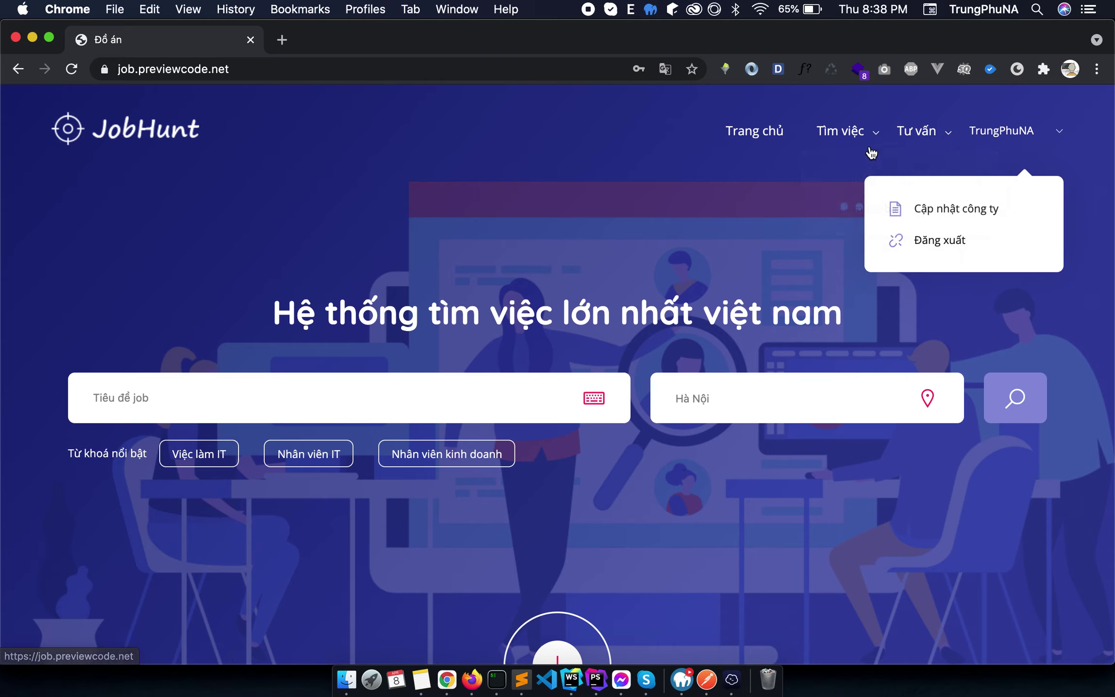
mouse_move(1064, 164)
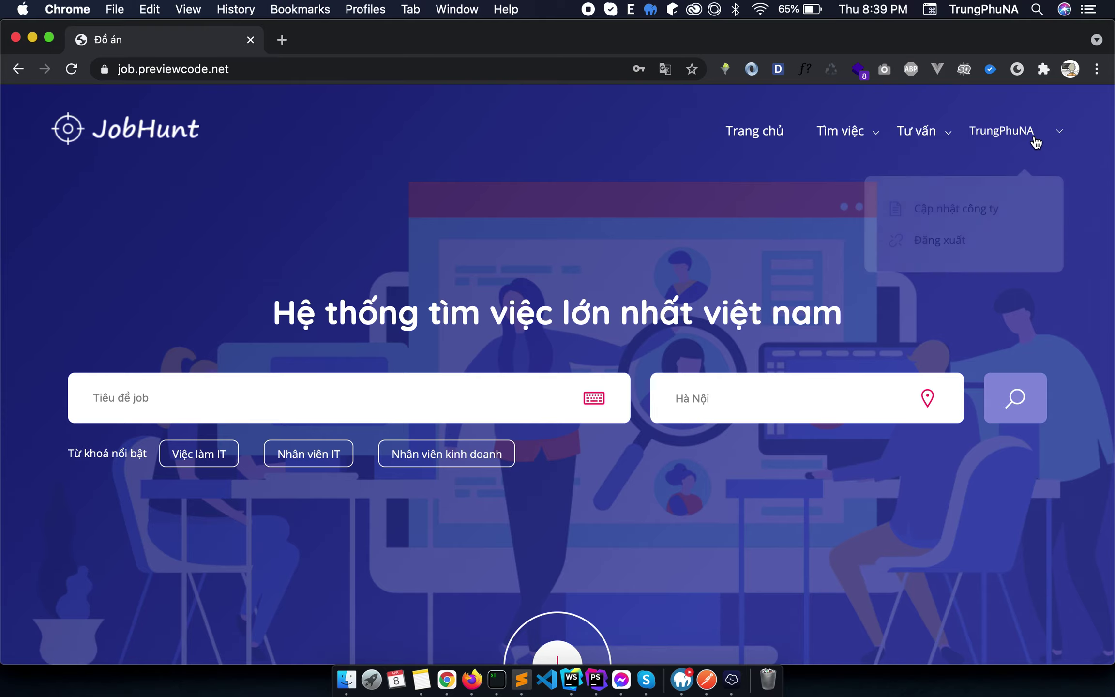
click(909, 241)
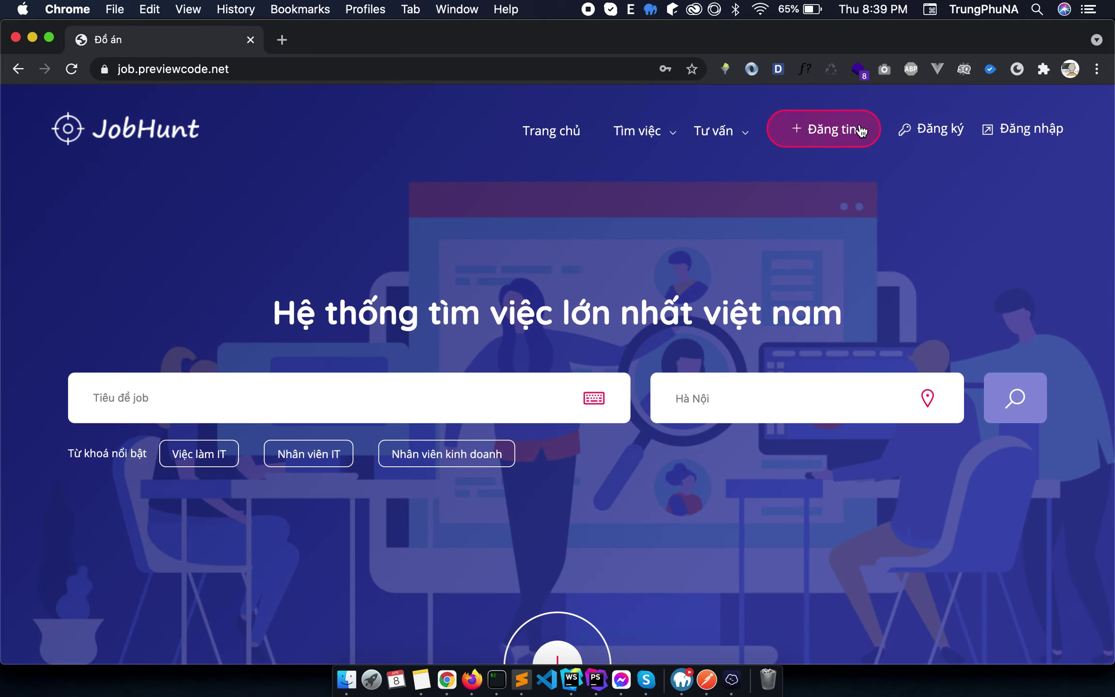
Start a new registration with the name Demo 2 and the new account's e-mail address.
click(929, 129)
click(471, 270)
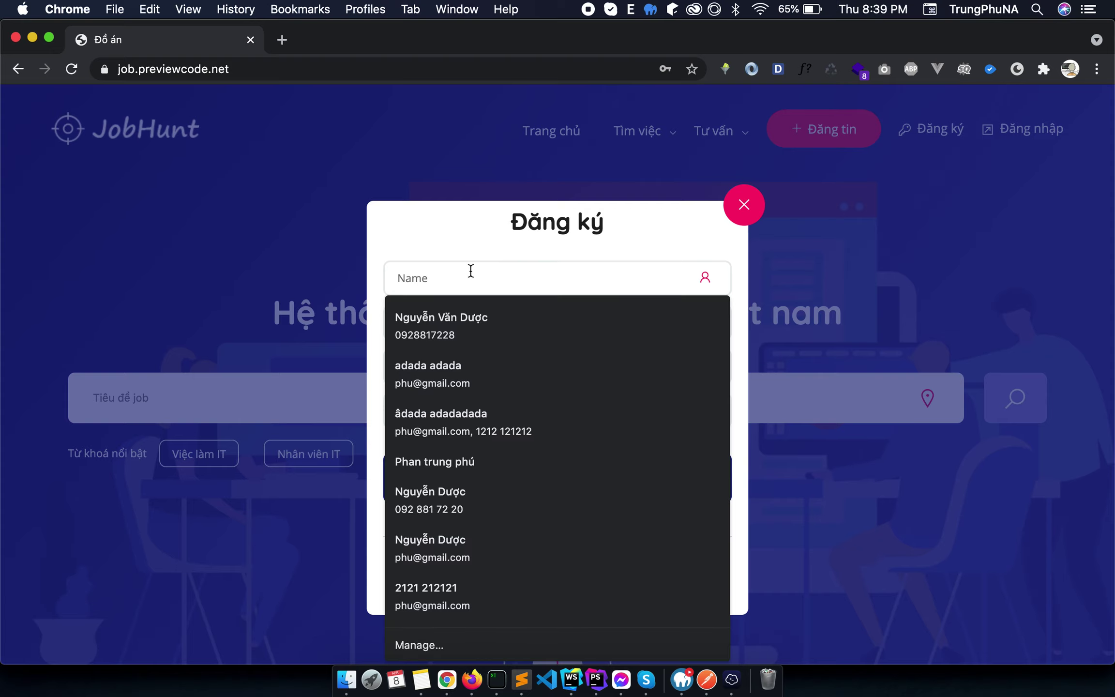
text(Demo 2)
key(Tab)
key(BackSpace)
text(code)
key(BackSpace)
key(BackSpace)
key(BackSpace)
key(BackSpace)
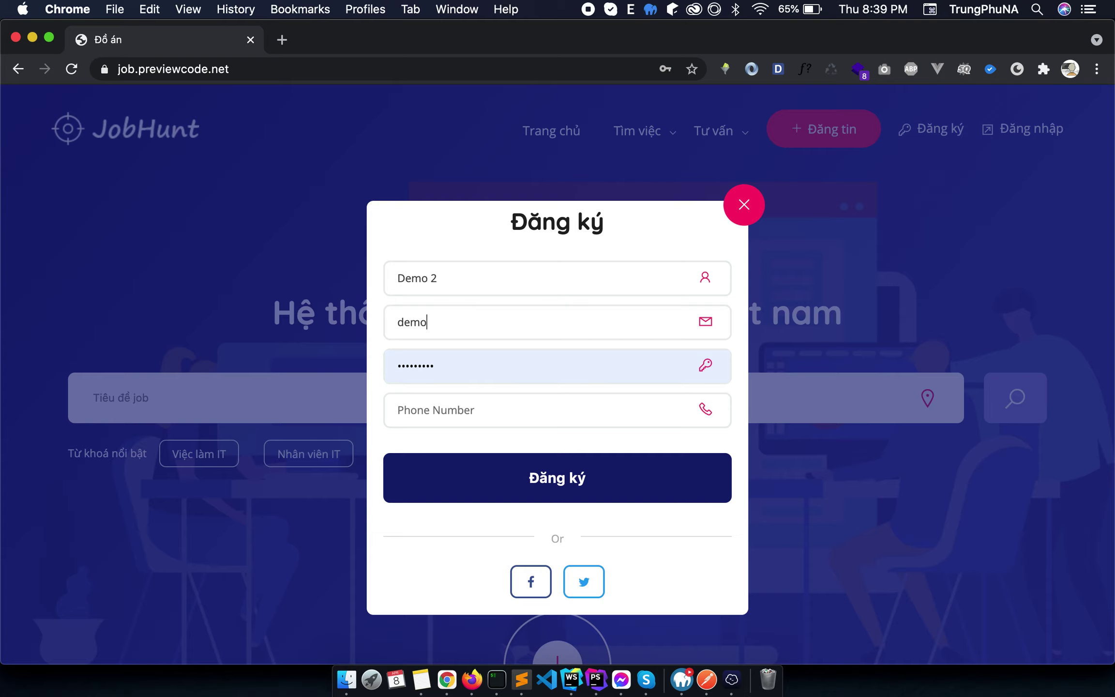
Enter the account password and phone number, then submit the registration.
key(Tab)
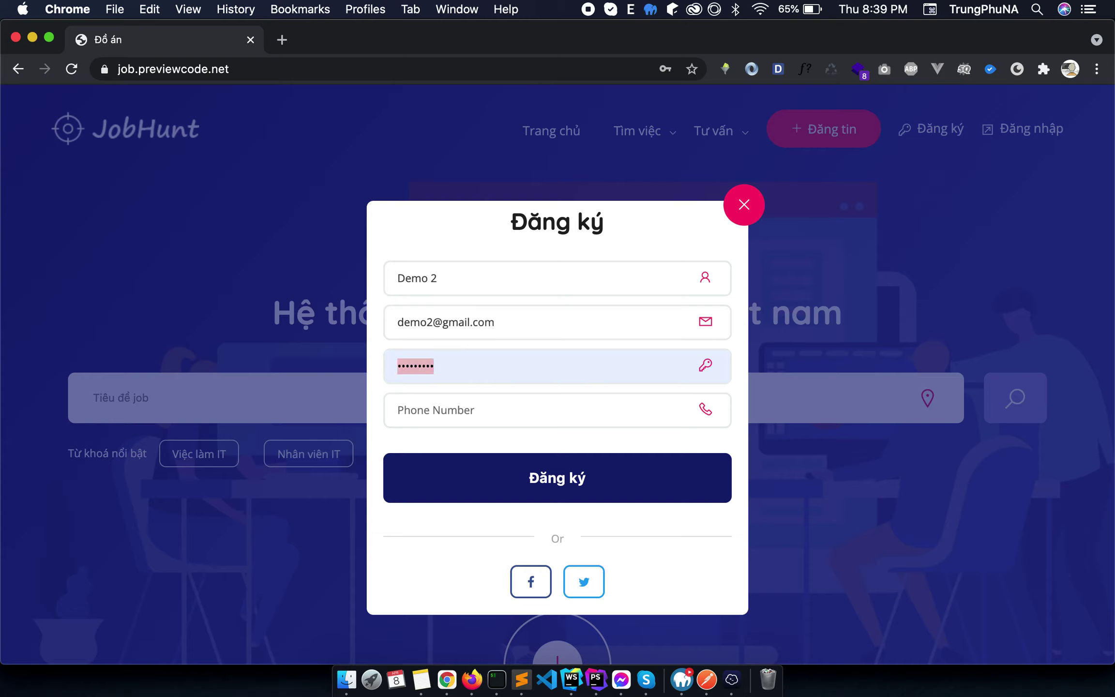
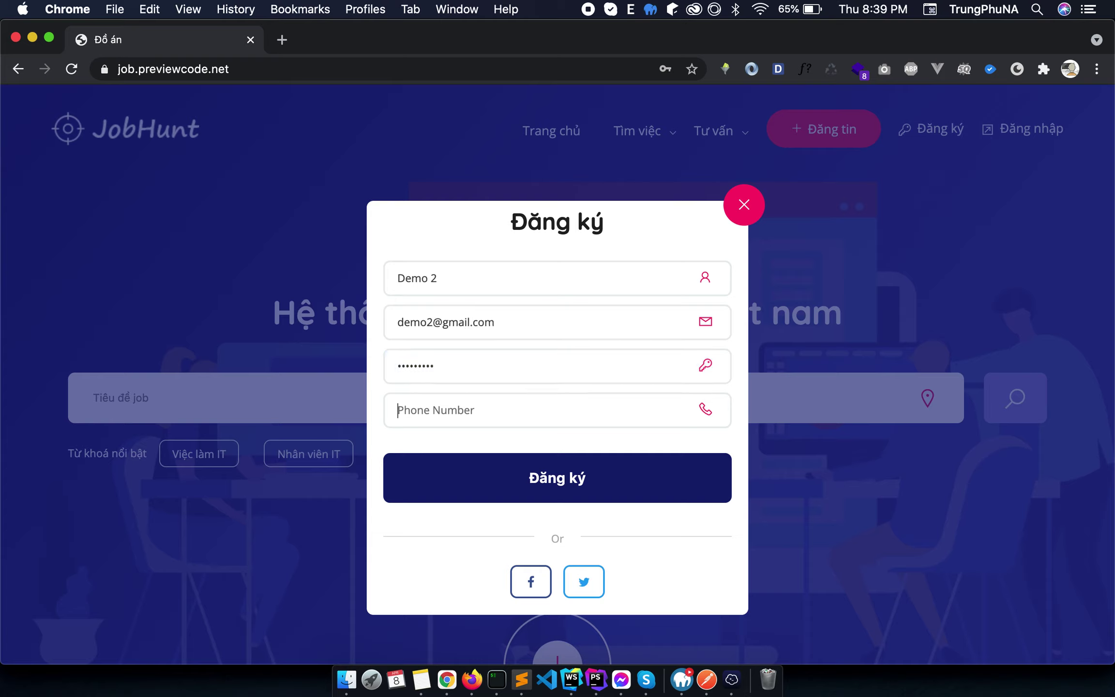
key(Tab)
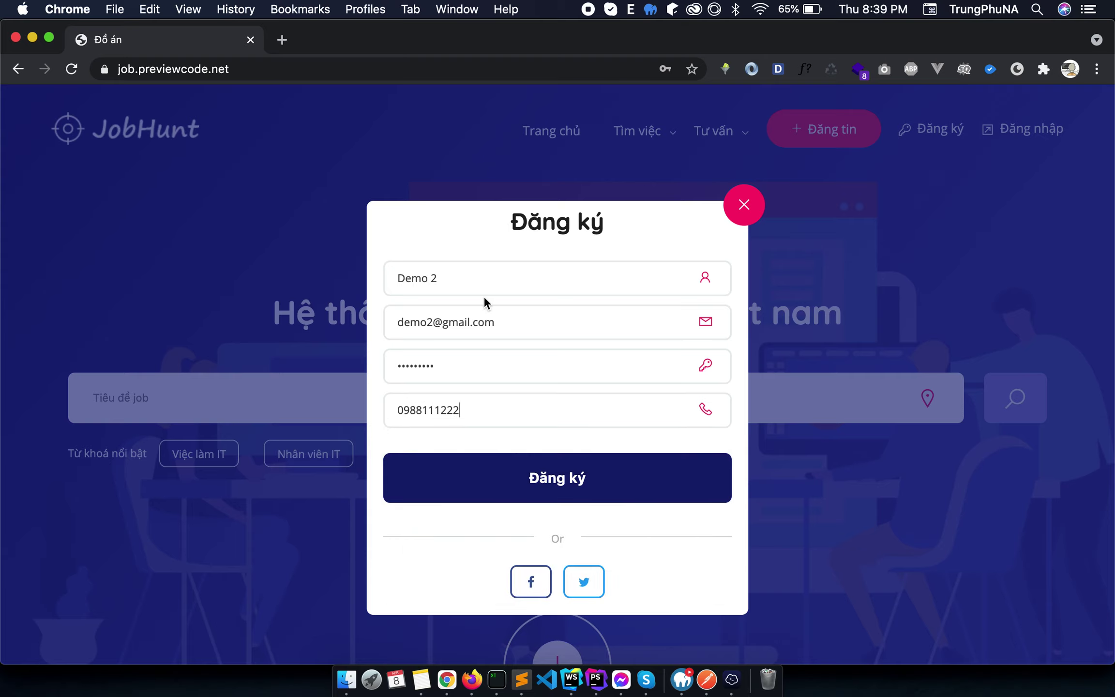
key(BackSpace)
click(462, 466)
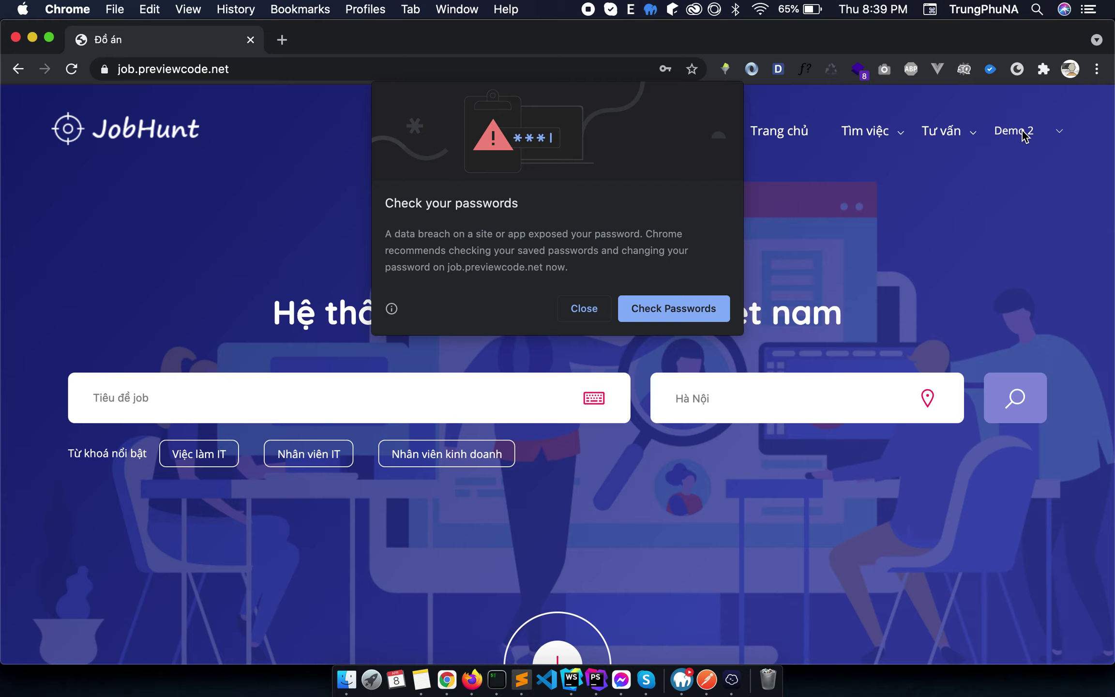
Dismiss the password popup and heart the SALA, Miền Đông and CHUYÊN VIÊN TƯ VẤN listings.
click(938, 150)
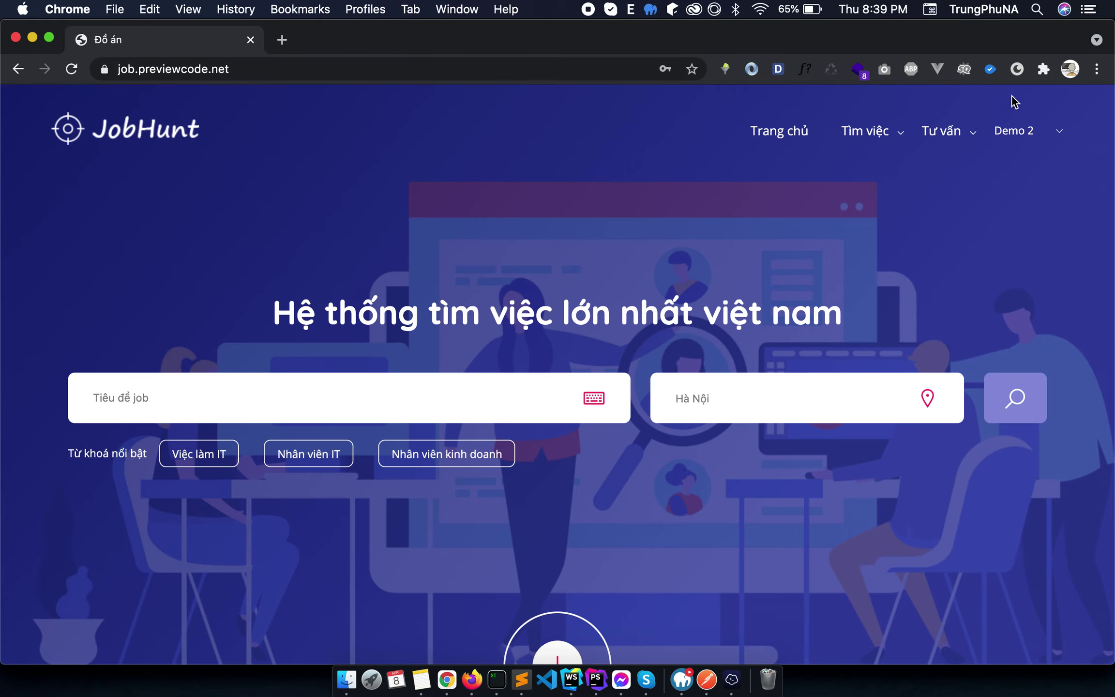
scroll(478, 326, down, 15)
scroll(478, 331, up, 4)
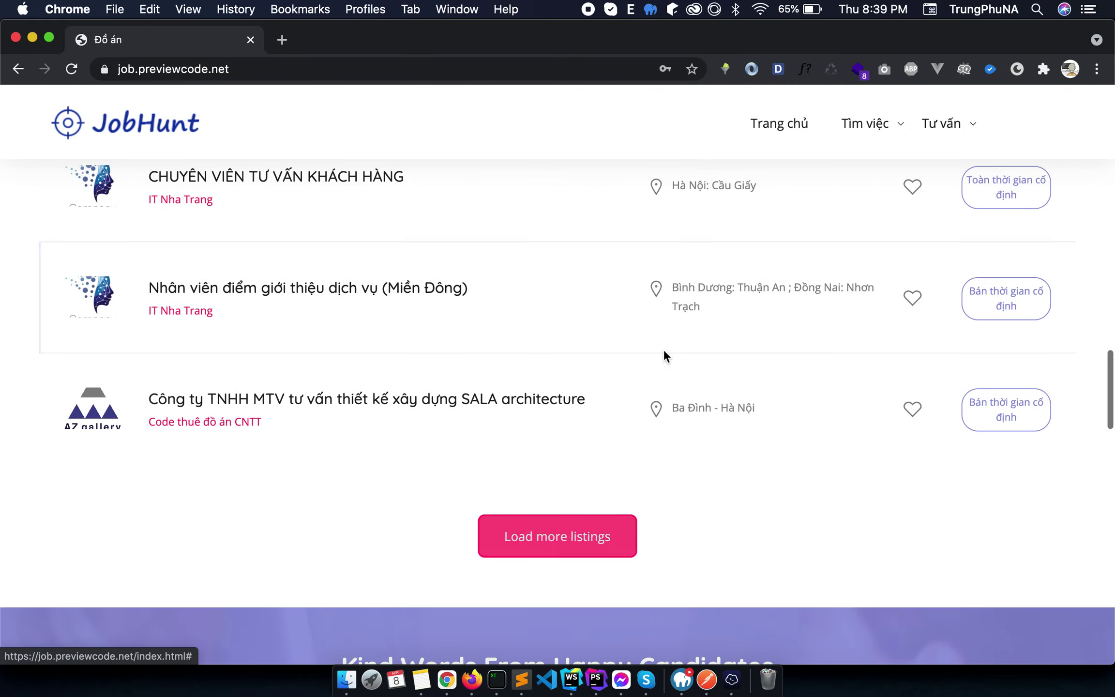
click(912, 409)
click(912, 298)
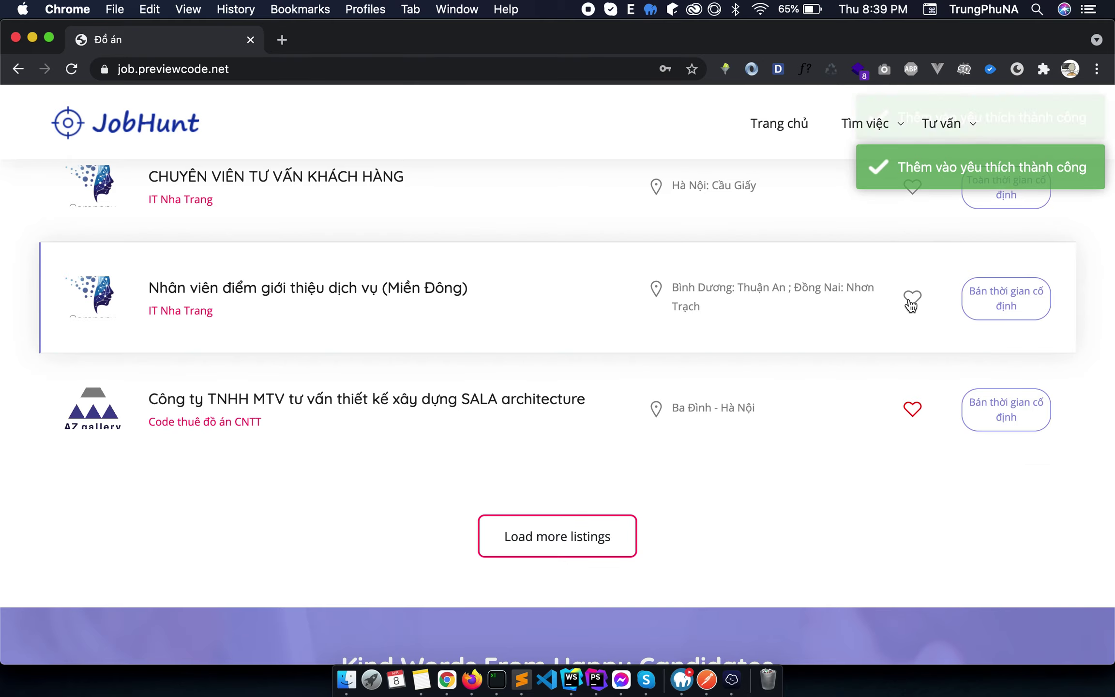
scroll(908, 267, up, 1)
click(913, 224)
scroll(912, 227, up, 15)
scroll(781, 338, down, 8)
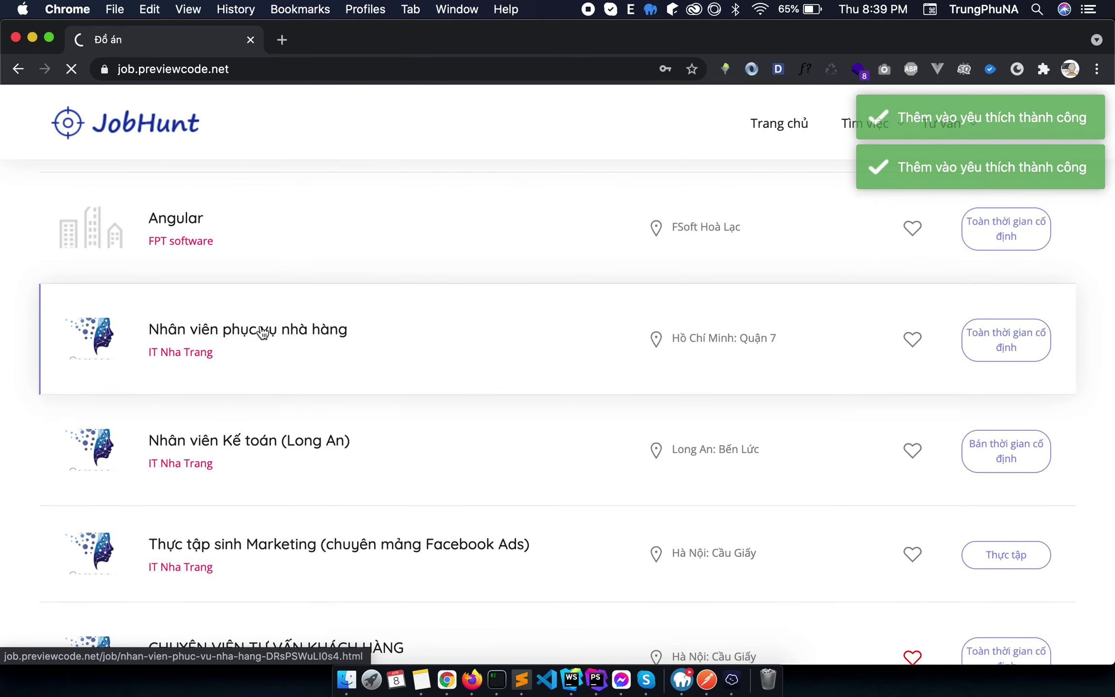
Open the Nhân viên phục vụ nhà hàng job and start an application.
click(267, 337)
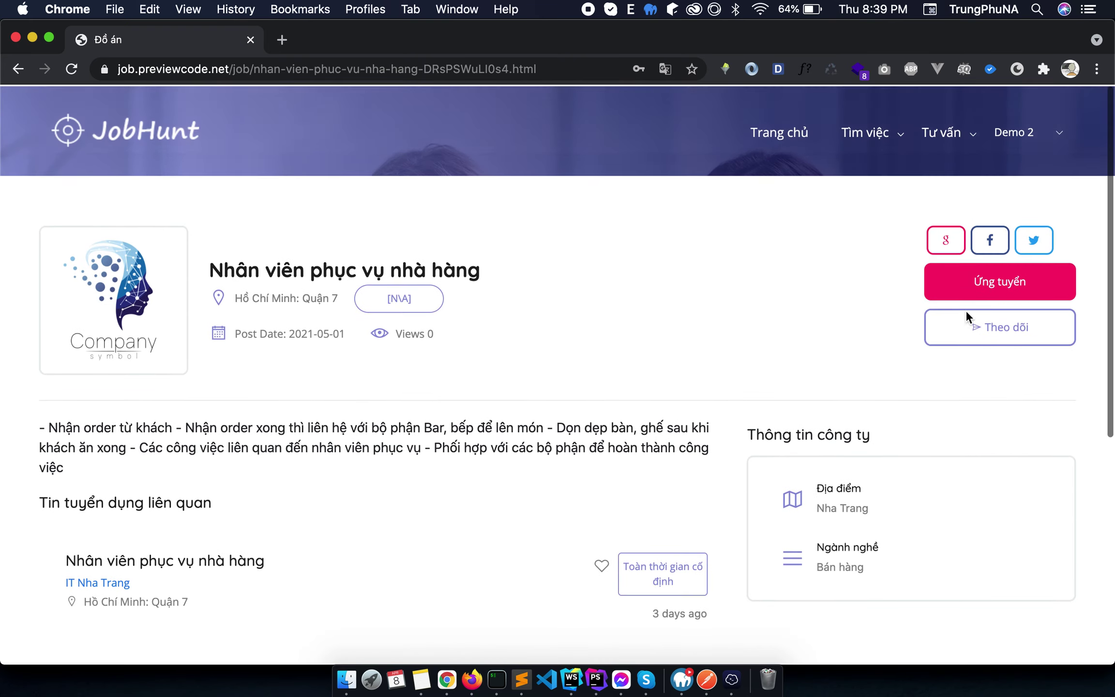
click(978, 279)
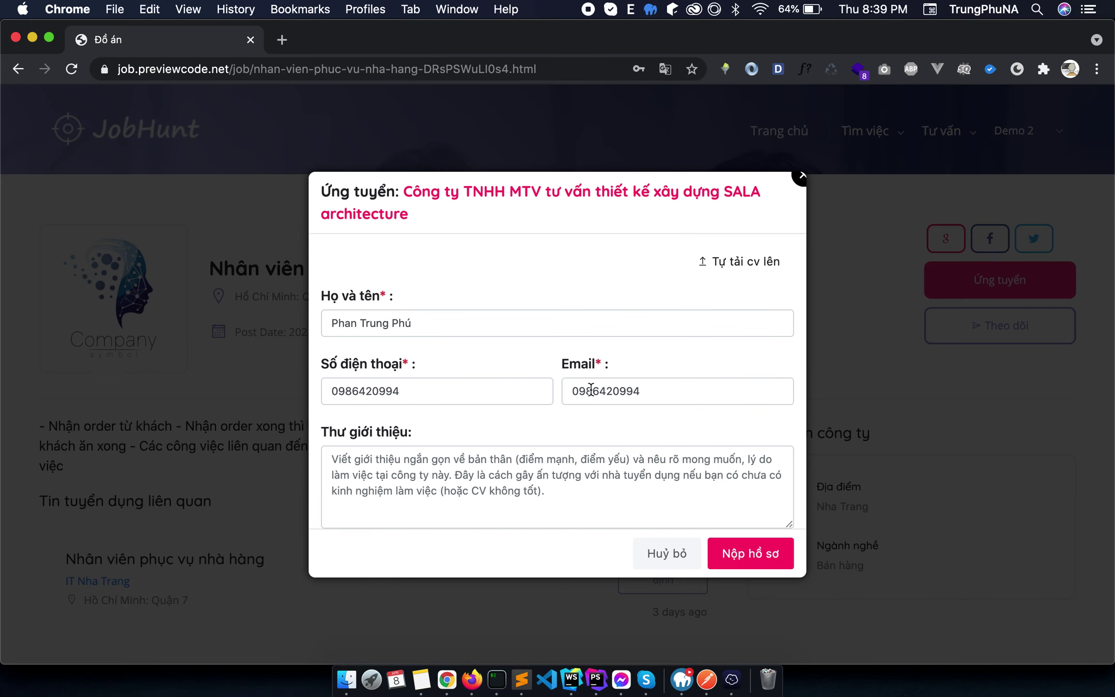
click(734, 274)
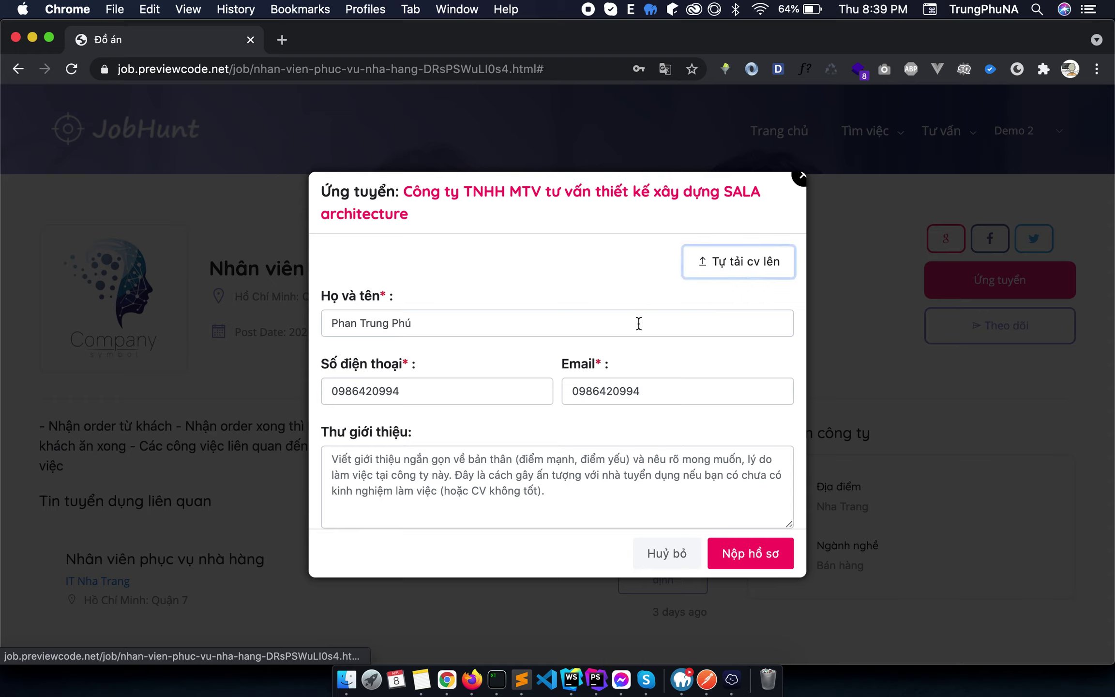
click(546, 471)
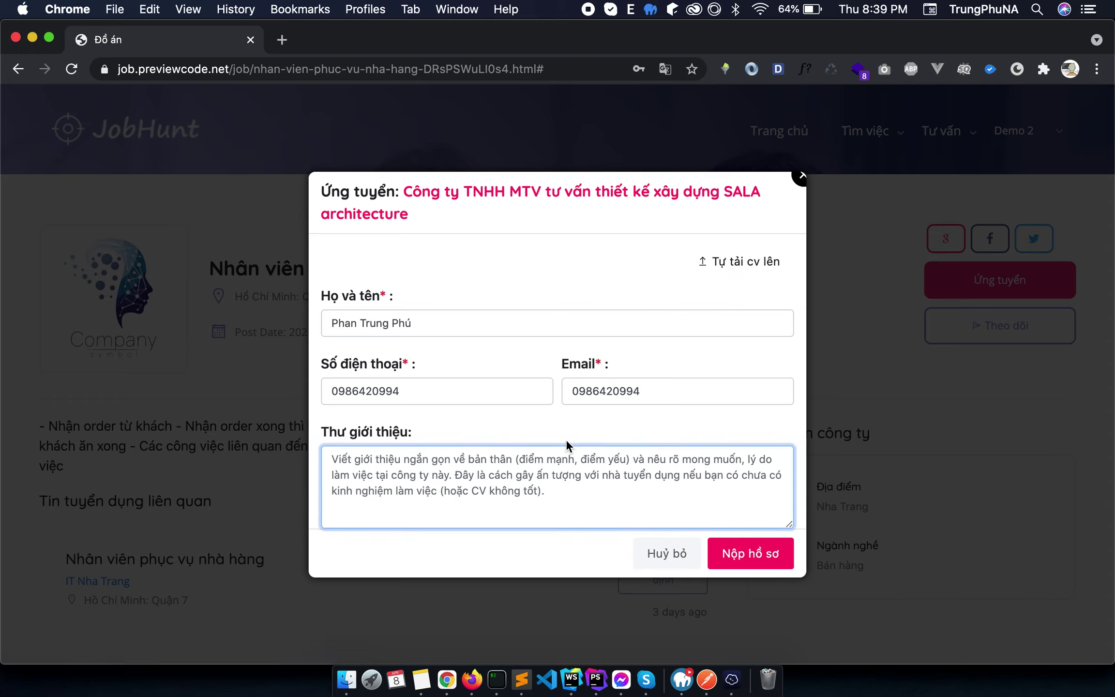
click(570, 327)
Replace the email with the suggested address, write '- Tôi chưa có kinh nghiệm', and submit.
double_click(605, 390)
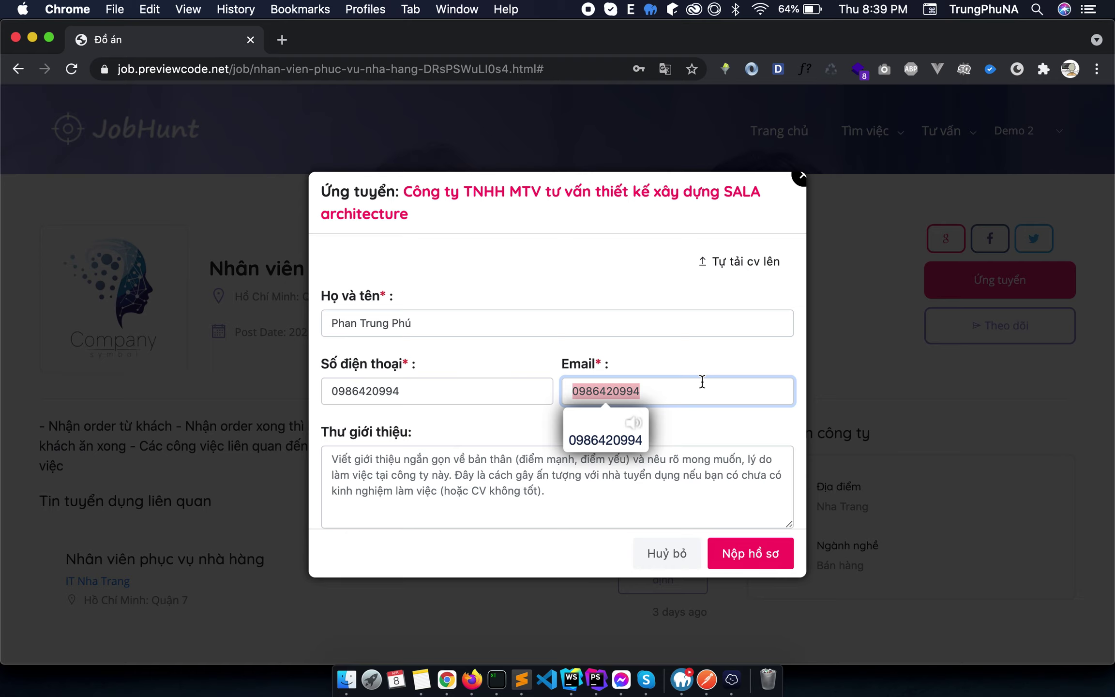
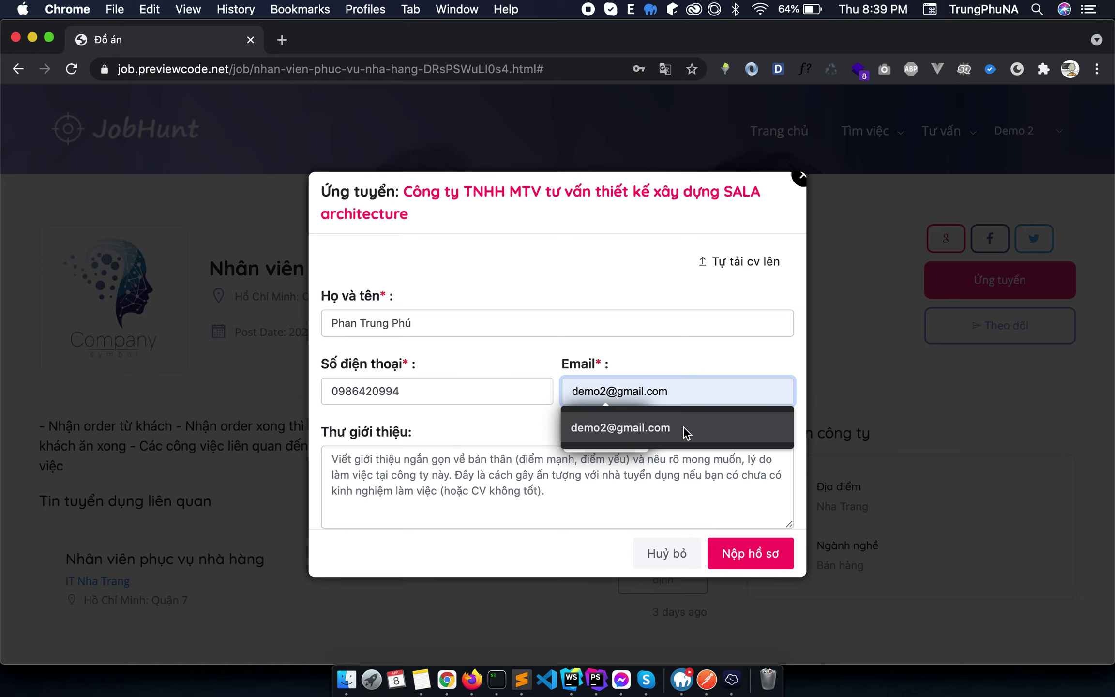
click(683, 428)
click(530, 358)
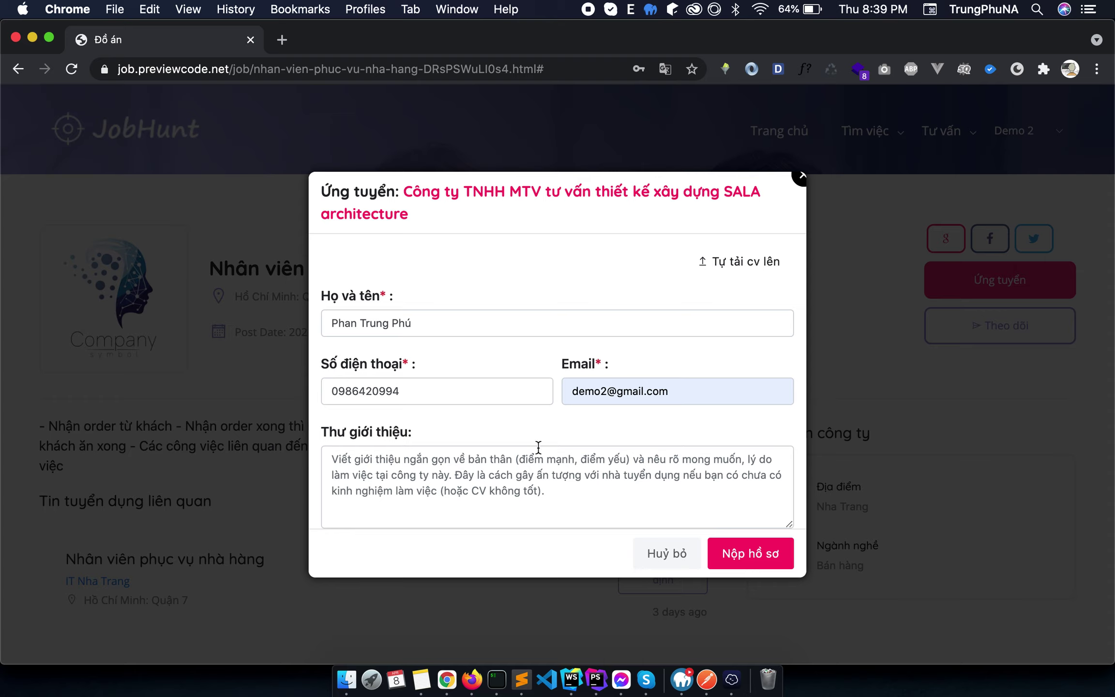
click(530, 466)
text(-)
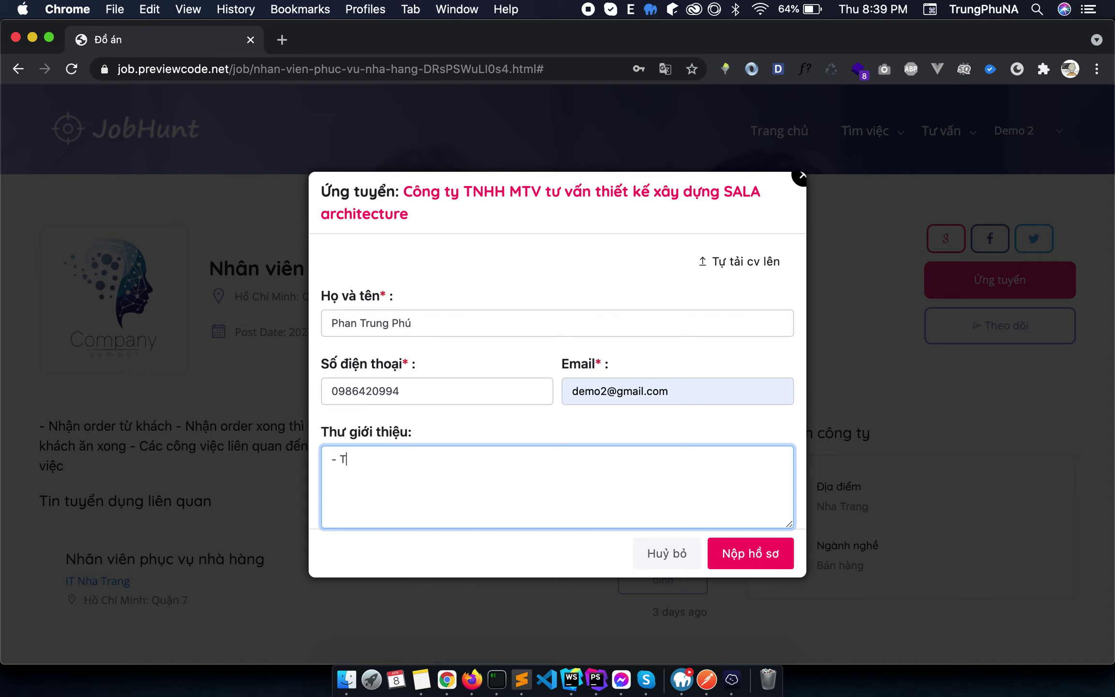
text( Tôi chưa có kinh nghiệm)
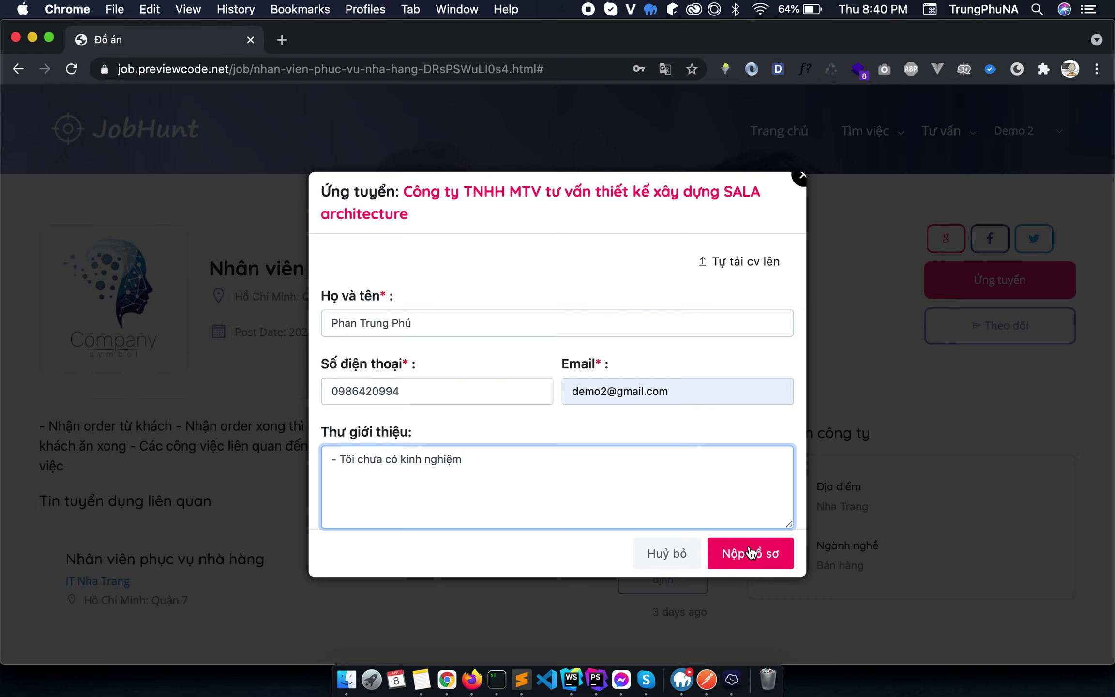
click(752, 553)
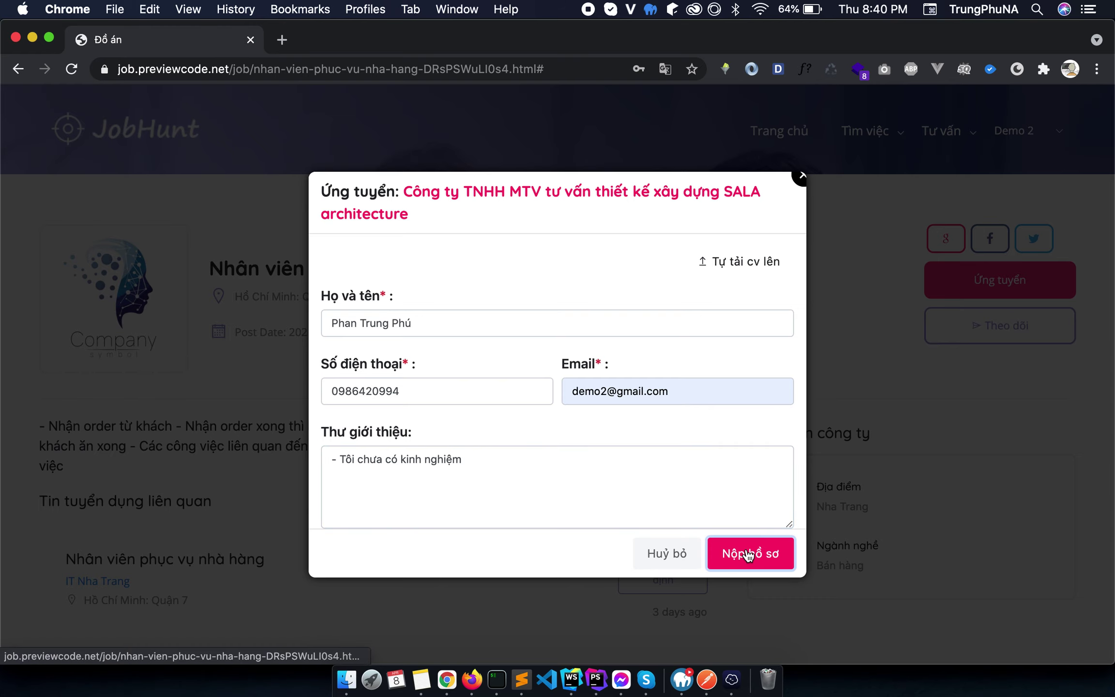
Go to the user account page by changing the address path to 'user'.
scroll(765, 273, down, 15)
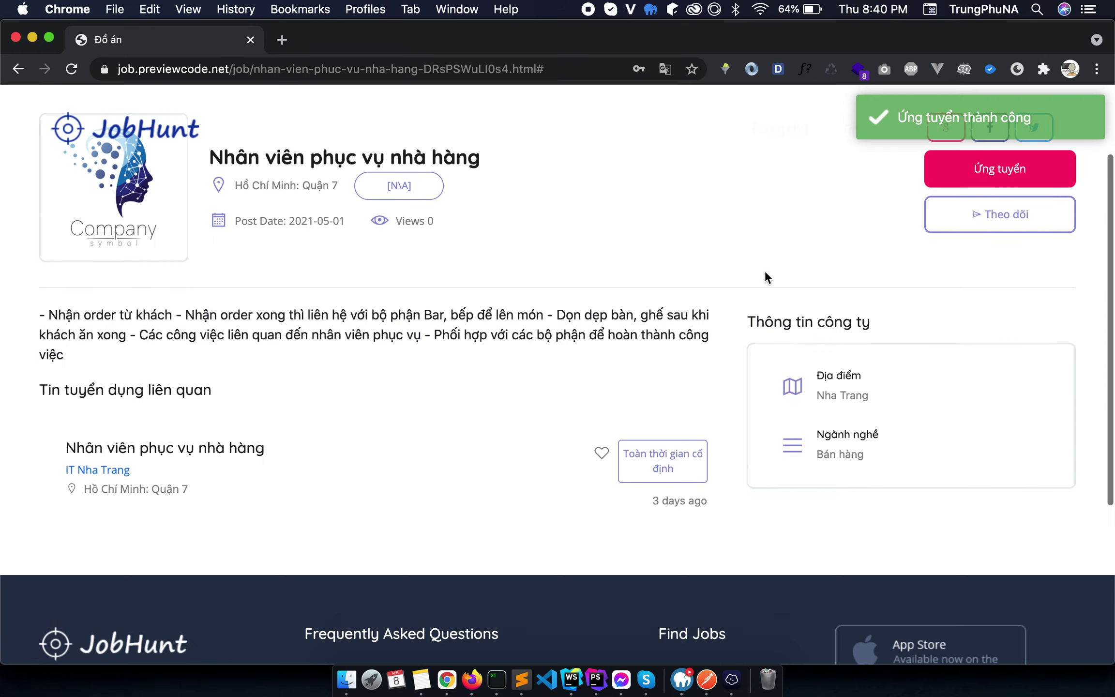
scroll(610, 164, up, 14)
scroll(606, 163, up, 1)
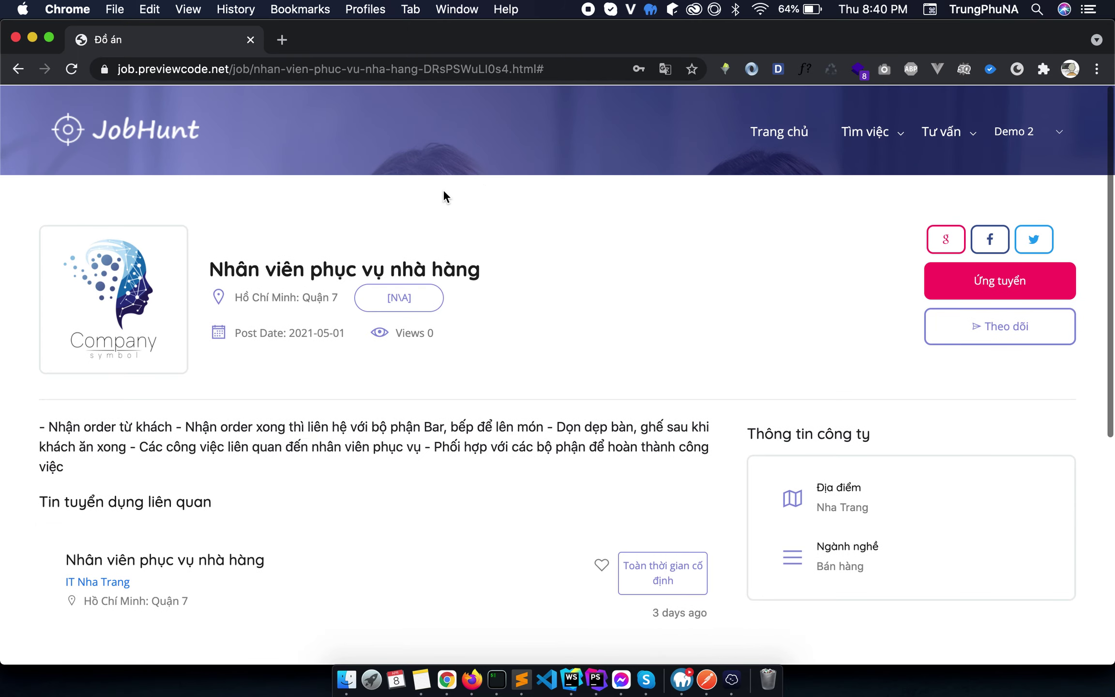
click(237, 69)
key(shift+super+Right)
key(BackSpace)
text(user)
key(Return)
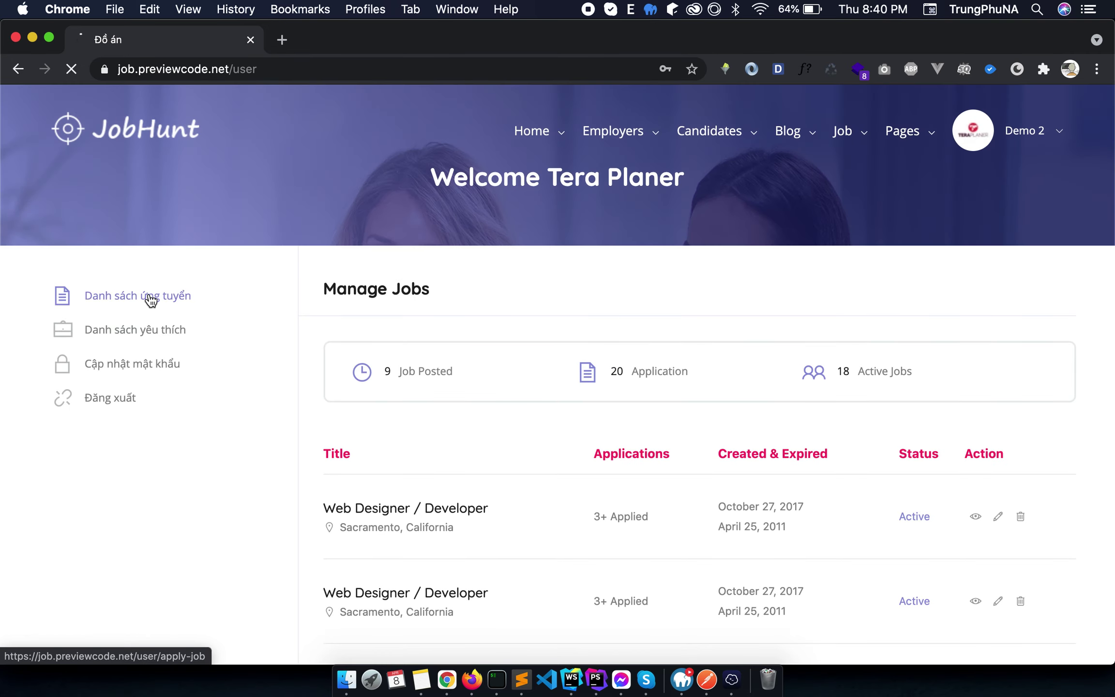
Review submitted applications and favourites, removing the Miền Đông service job from favourites.
click(151, 299)
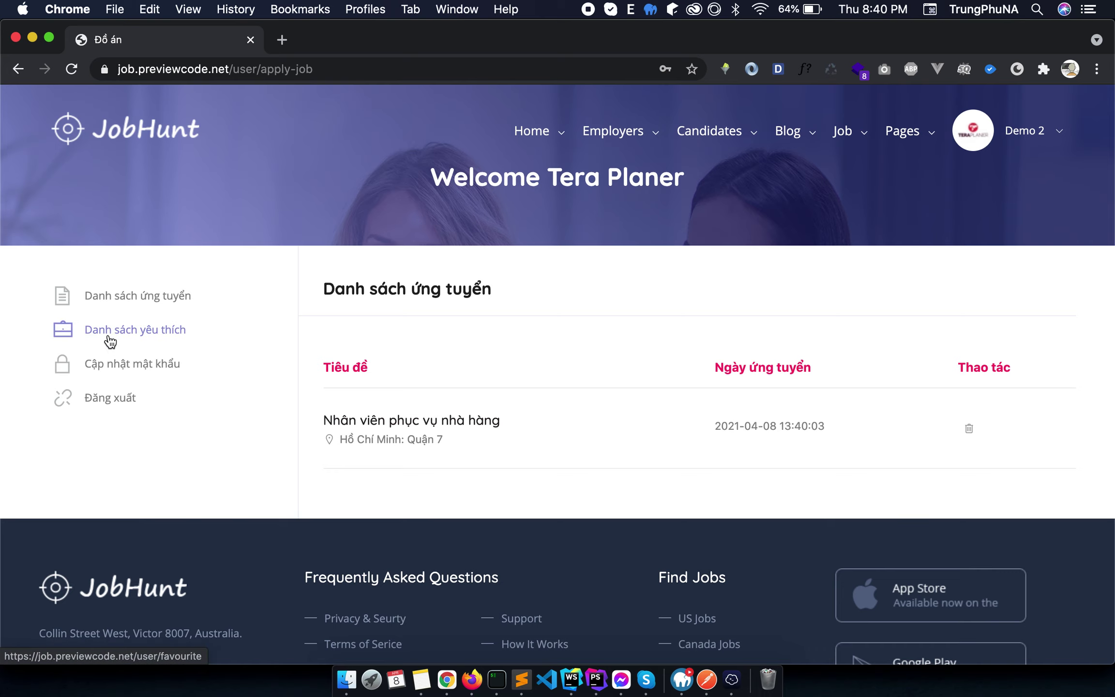
click(72, 334)
scroll(632, 443, down, 4)
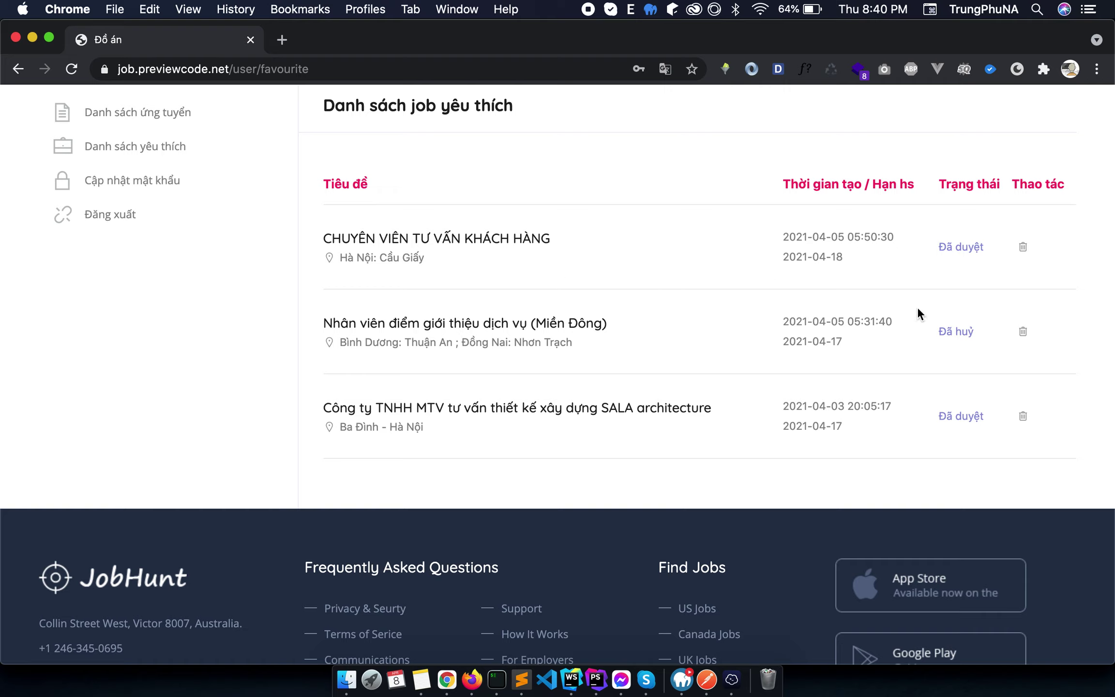
click(1022, 331)
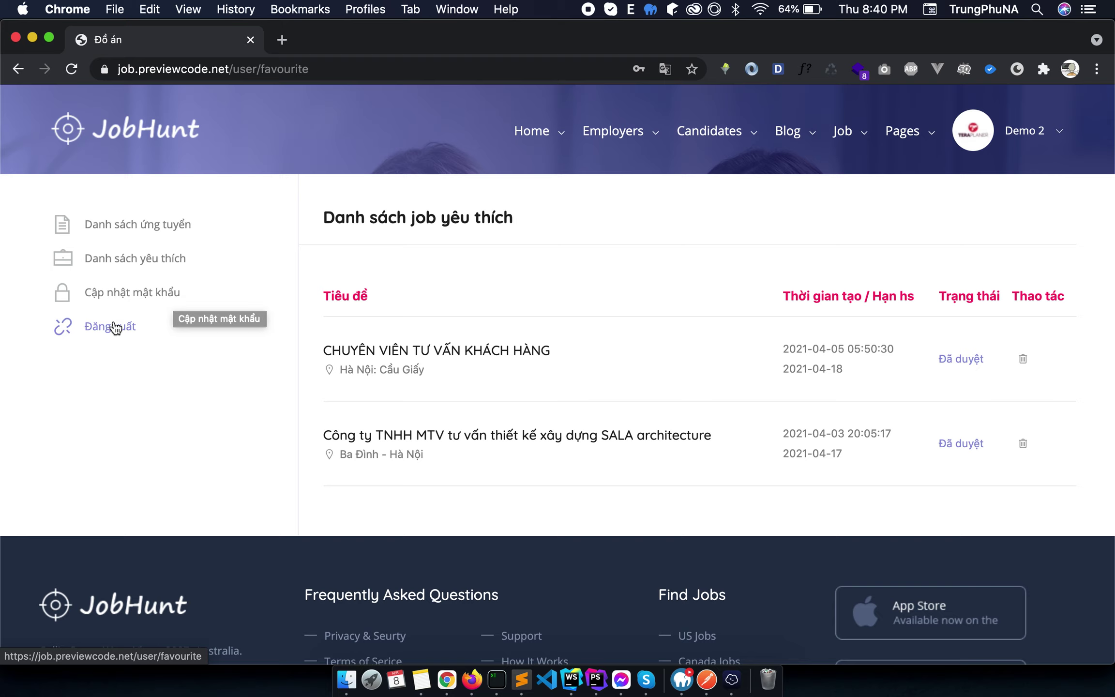
Change the address path to 'employer' to load the employer dashboard.
click(242, 60)
double_click(291, 69)
key(shift+End)
text(employer)
key(Return)
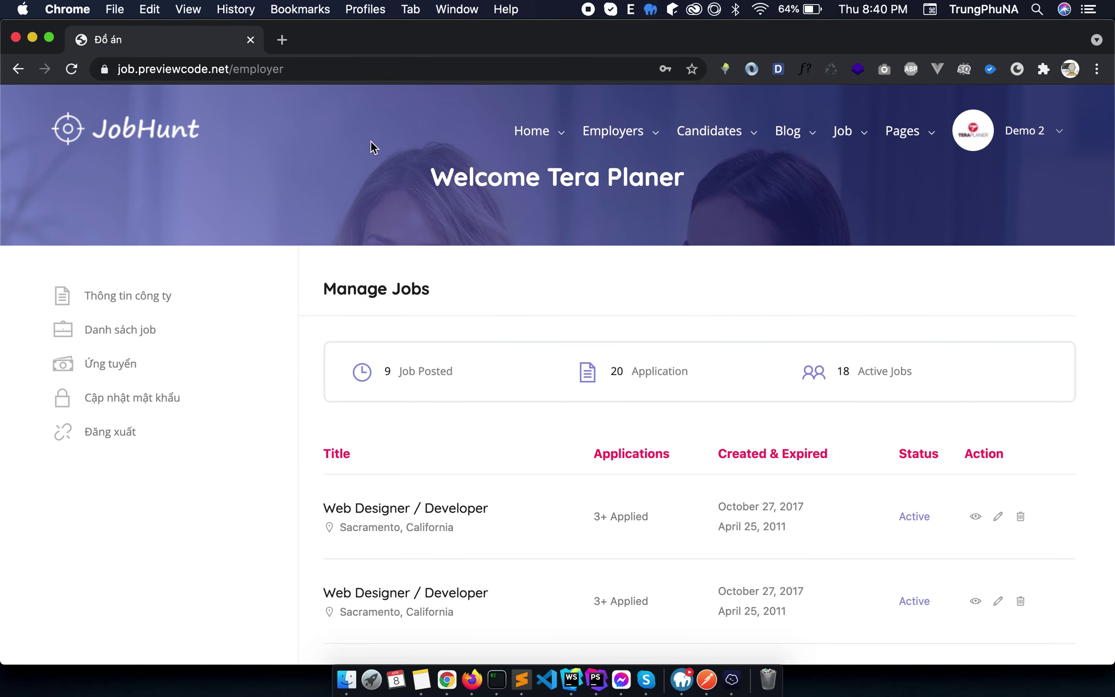
Enter company name Code thuee and headquarters Hà Nội in the company form.
click(152, 301)
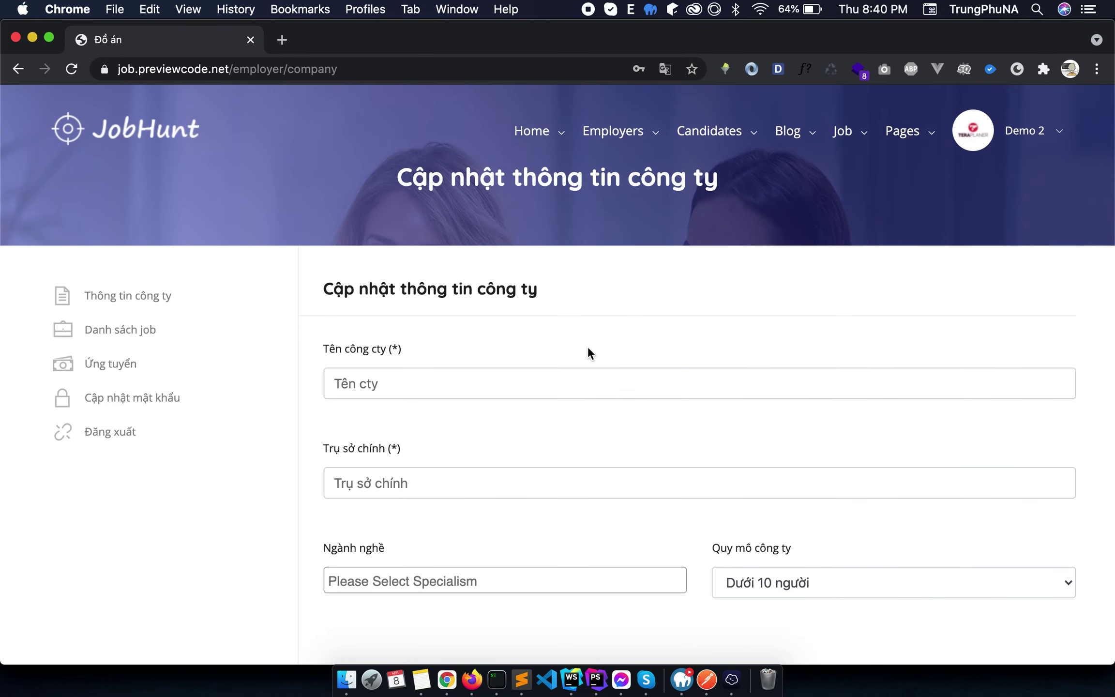
scroll(580, 349, down, 5)
click(552, 277)
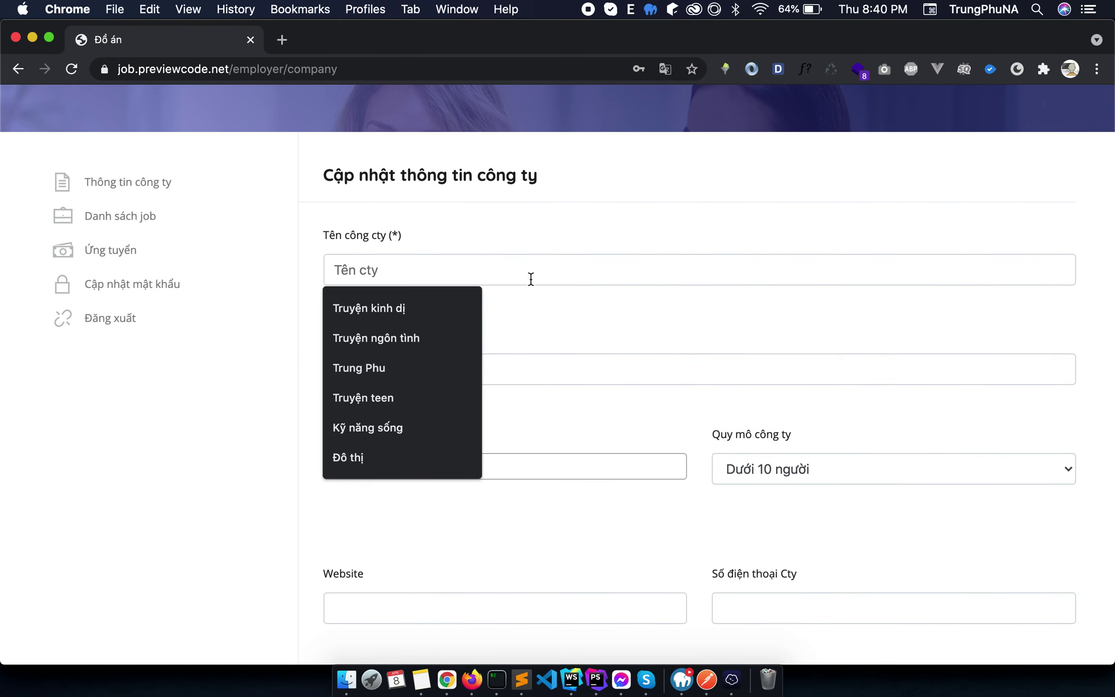
text(Code)
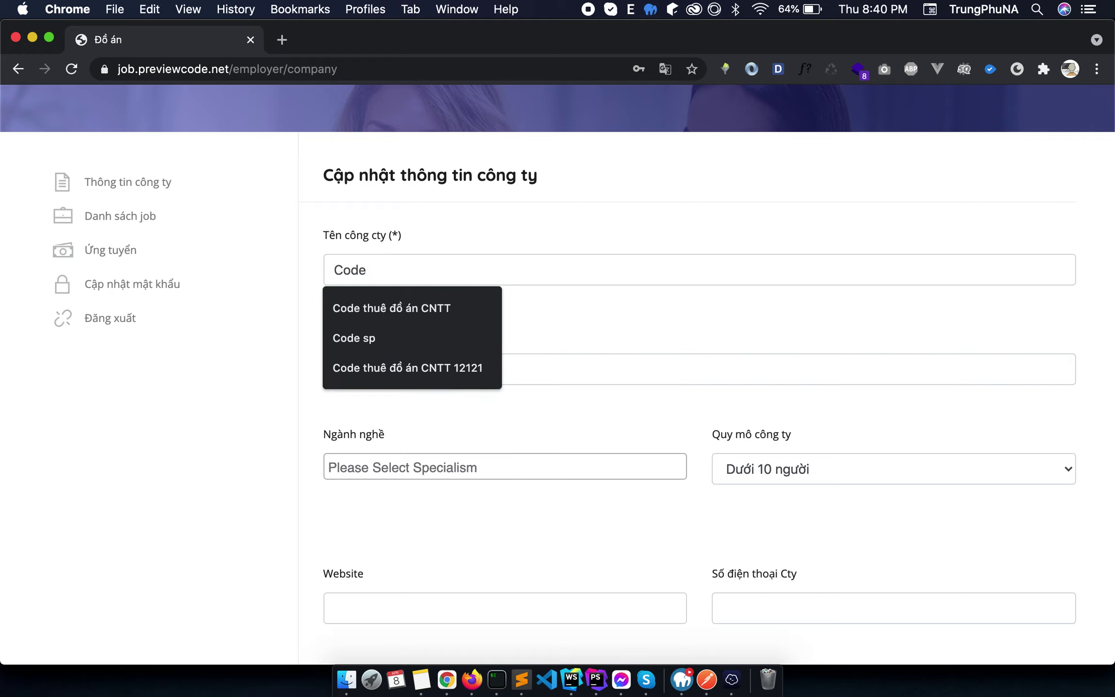
text( thuee)
key(BackSpace)
key(BackSpace)
key(BackSpace)
text(uee)
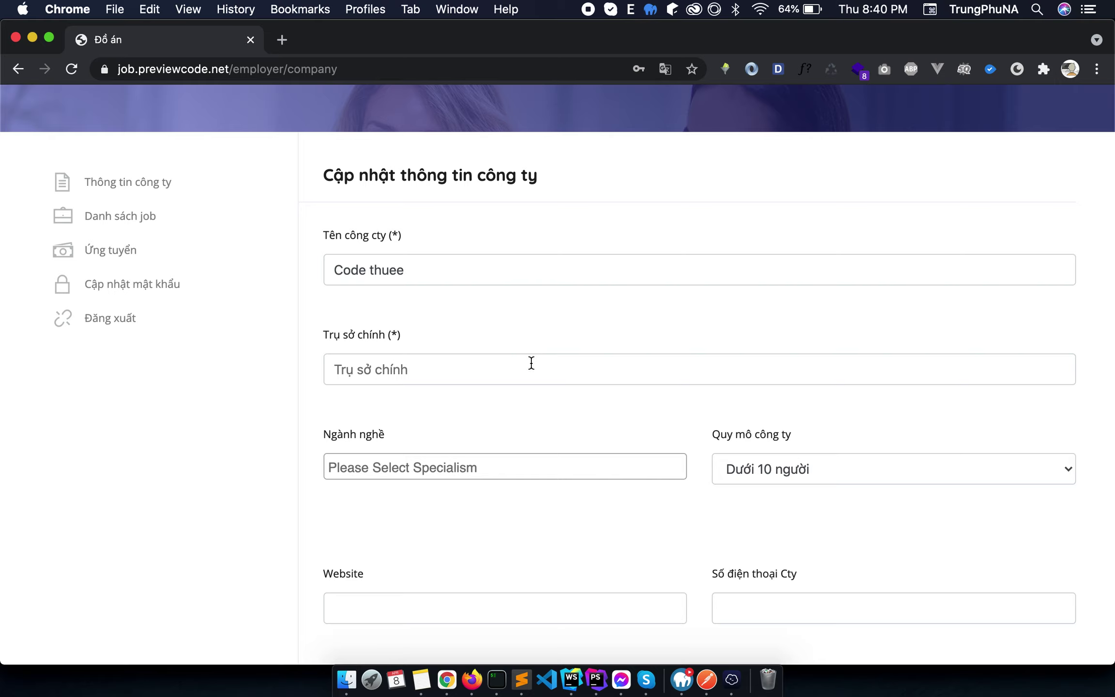
click(531, 363)
text(Haf Nội)
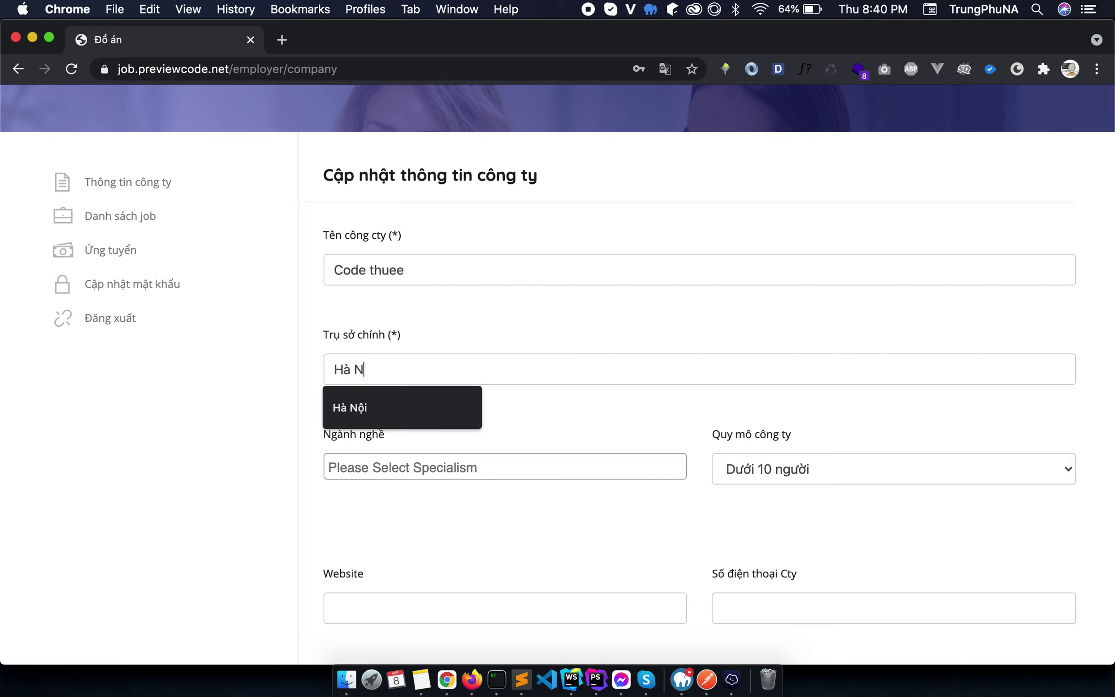
key(Tab)
Choose Bán hàng and Marketing industries and company size 25 - 50 người.
scroll(532, 440, down, 2)
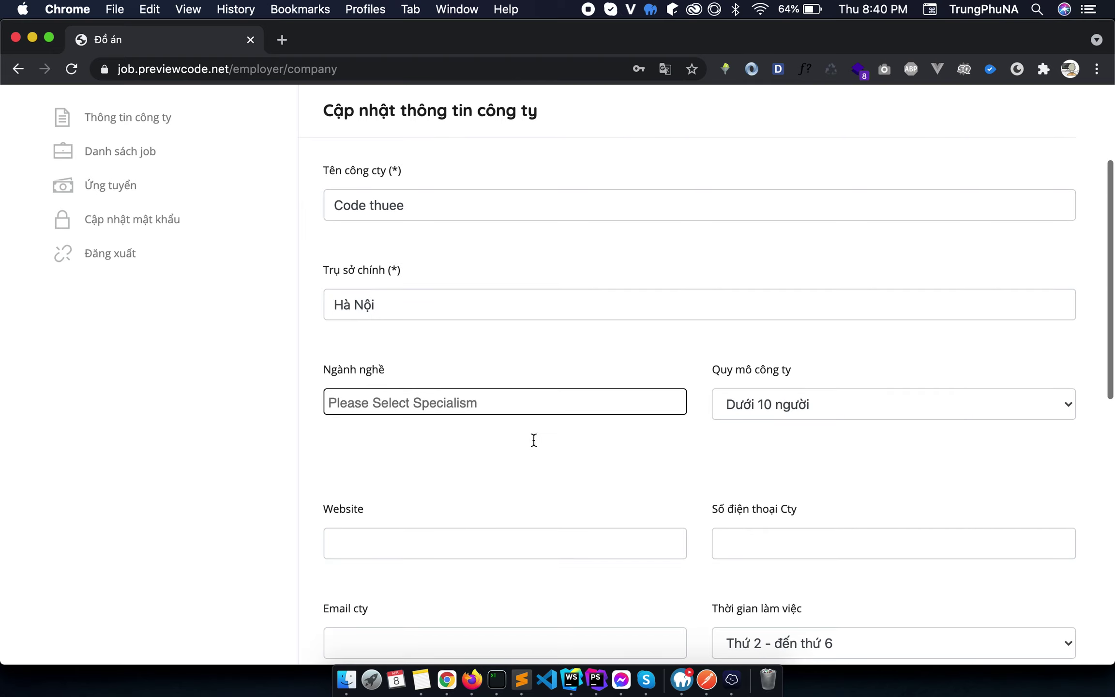
click(519, 413)
click(441, 505)
click(530, 413)
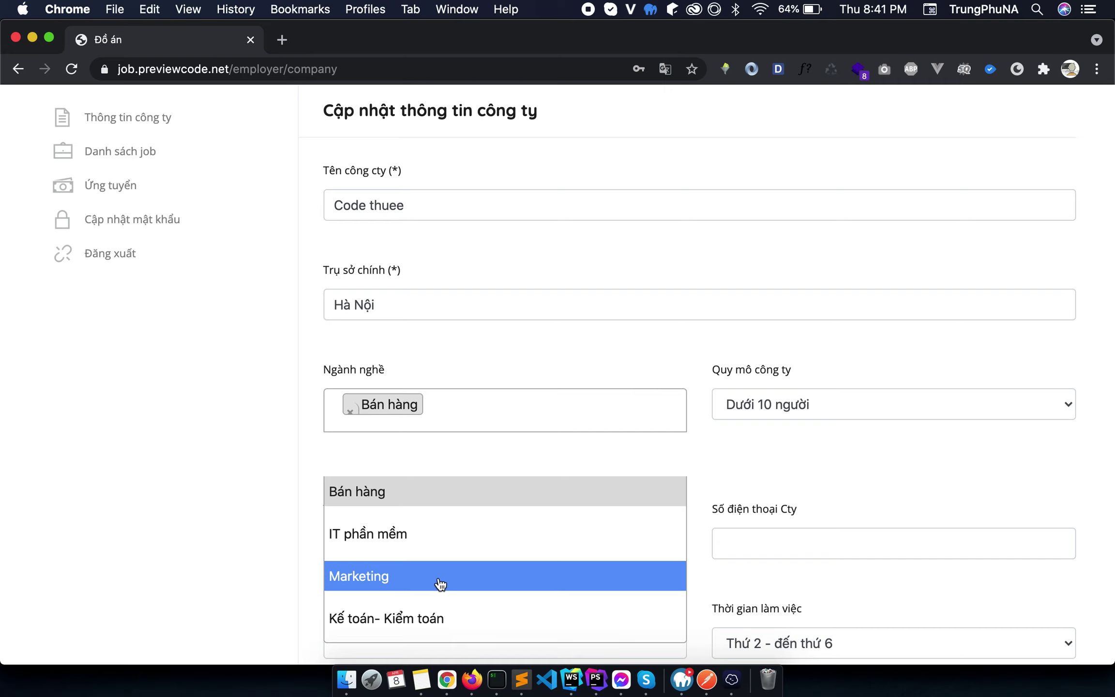
click(421, 575)
scroll(421, 576, down, 2)
click(846, 345)
click(844, 378)
Autofill the company website, phone and e-mail from saved suggestions.
scroll(607, 462, down, 2)
click(607, 419)
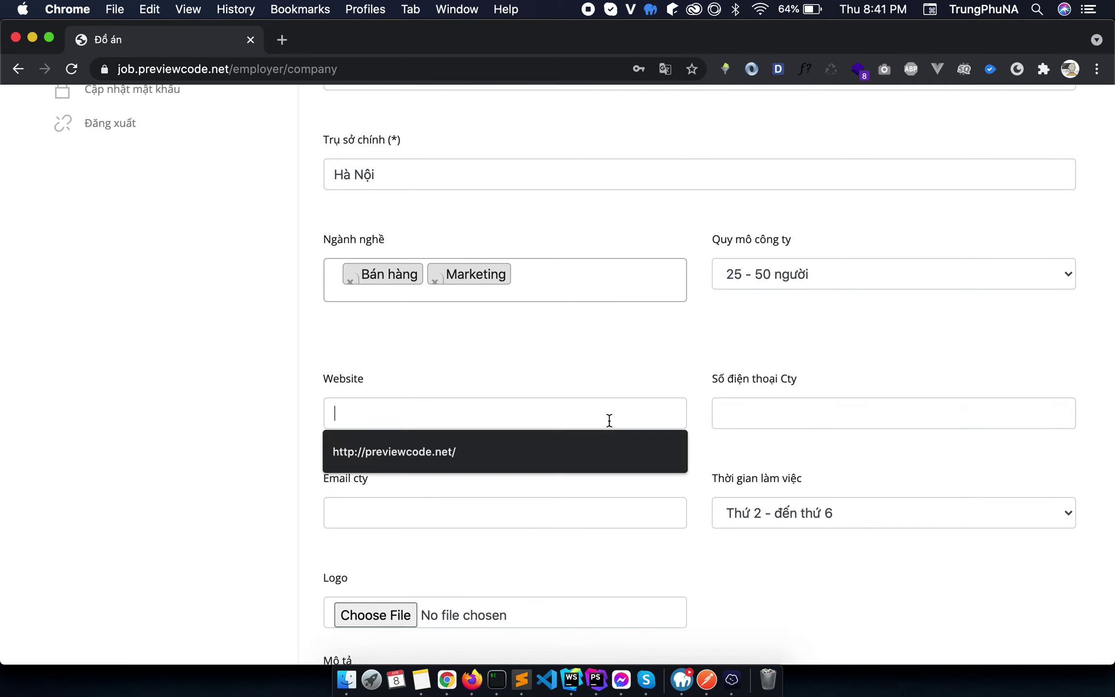
click(480, 462)
click(767, 402)
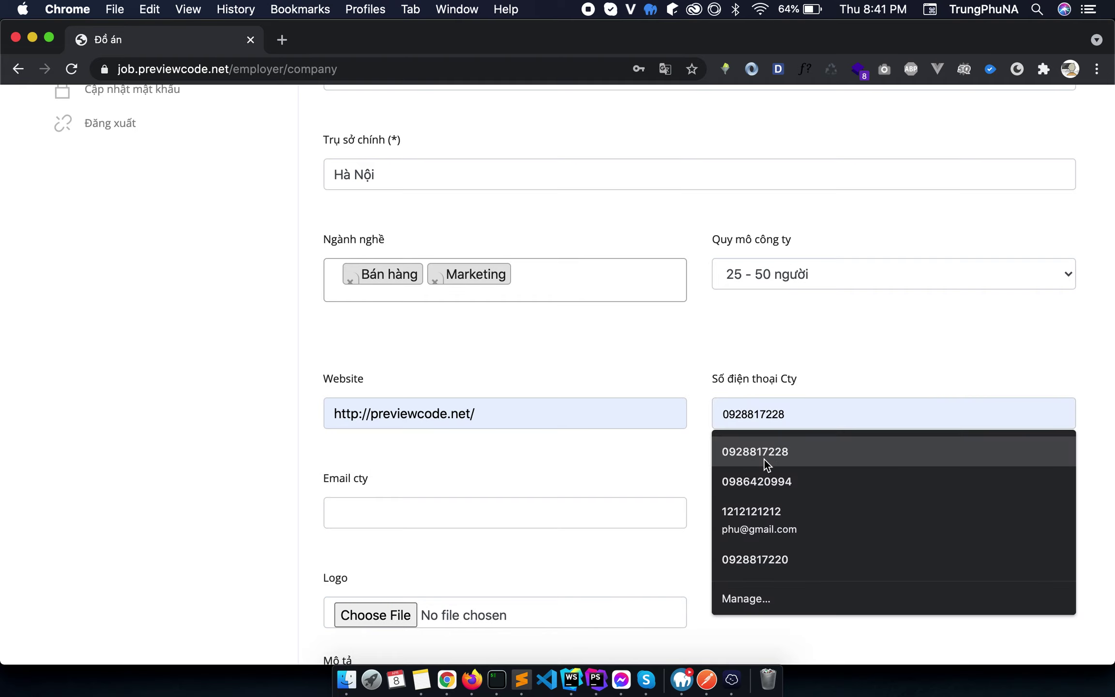
click(765, 459)
scroll(643, 489, down, 2)
click(665, 431)
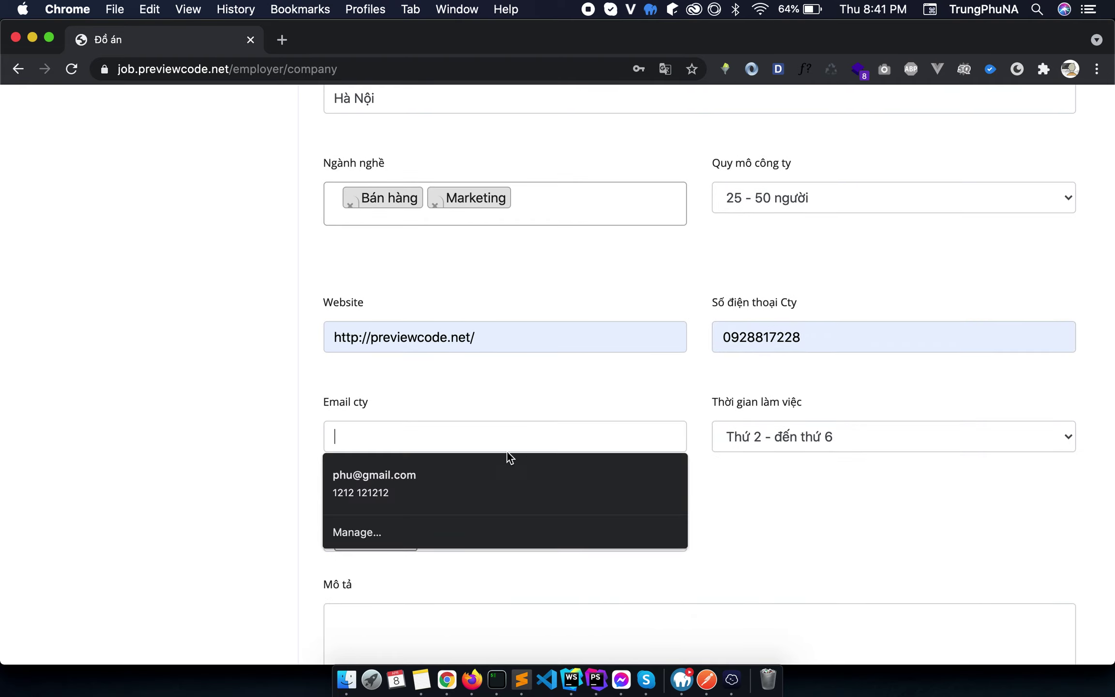
click(470, 476)
scroll(684, 476, down, 3)
click(545, 462)
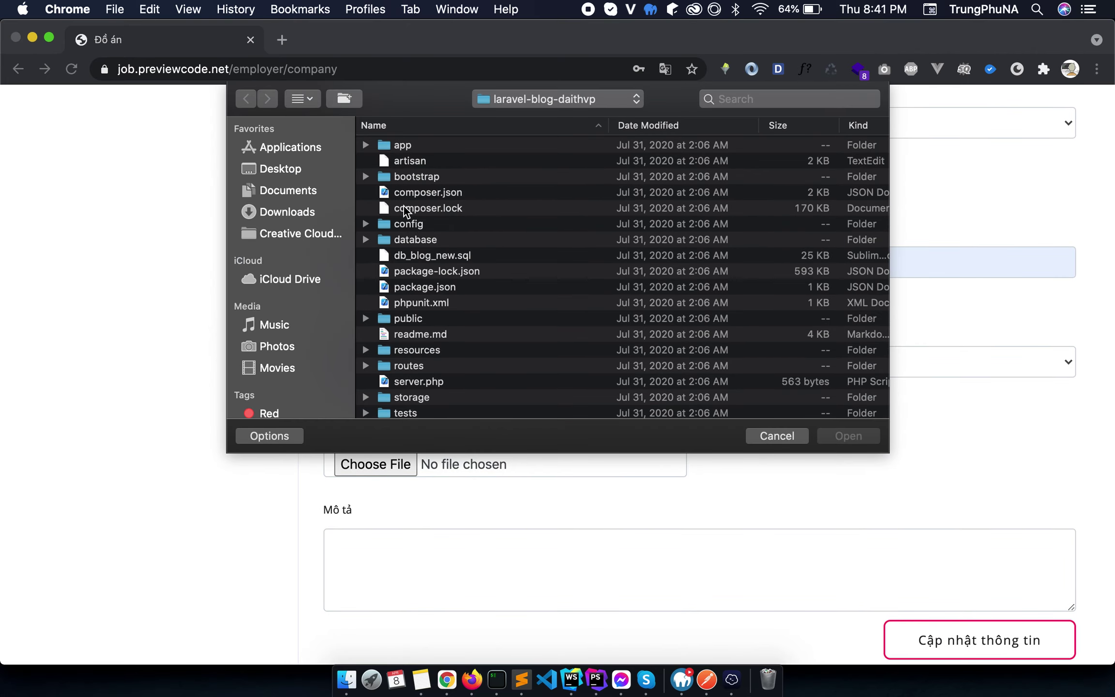
Pick Desktop > anh banner && thumb > social.png as the company logo.
click(289, 172)
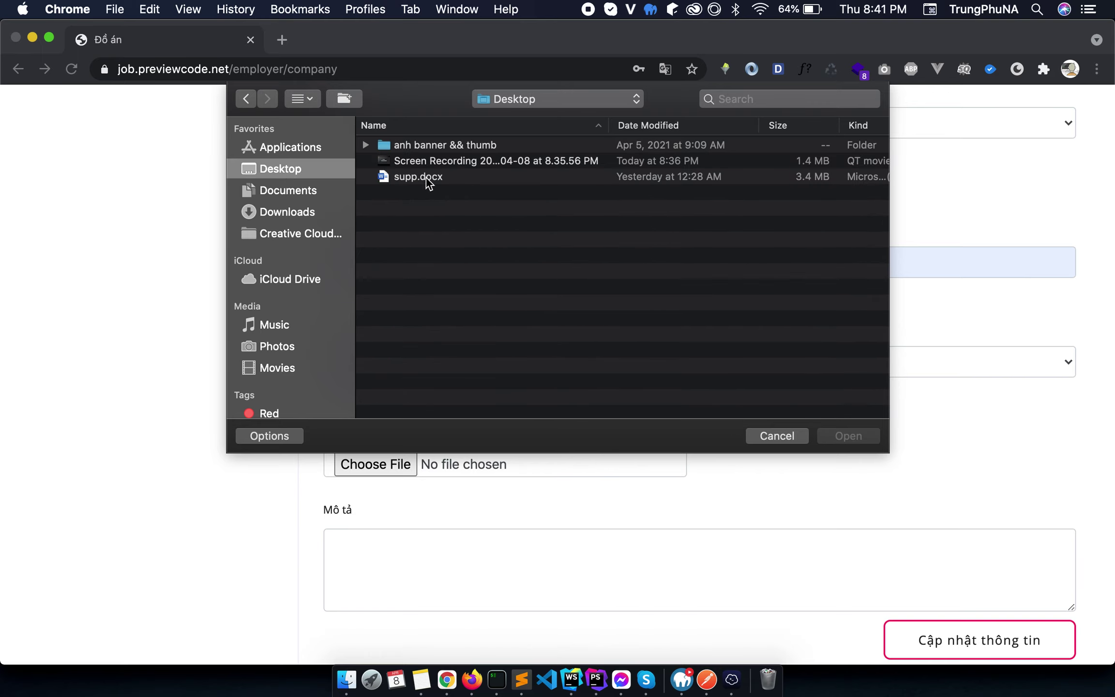
double_click(416, 143)
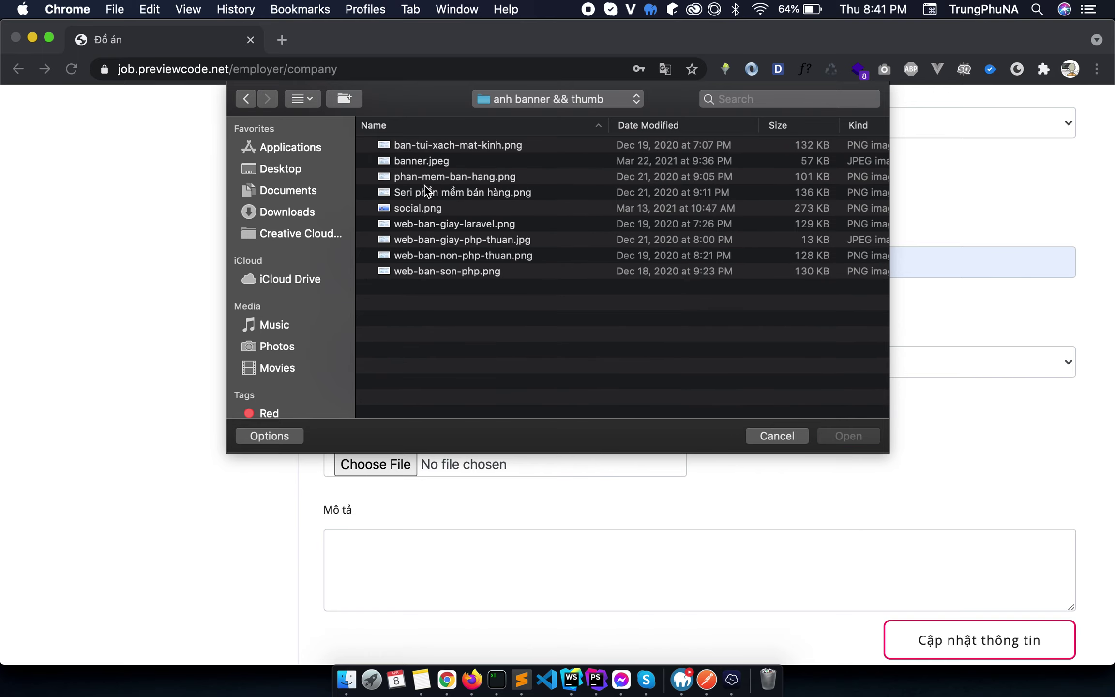
double_click(417, 207)
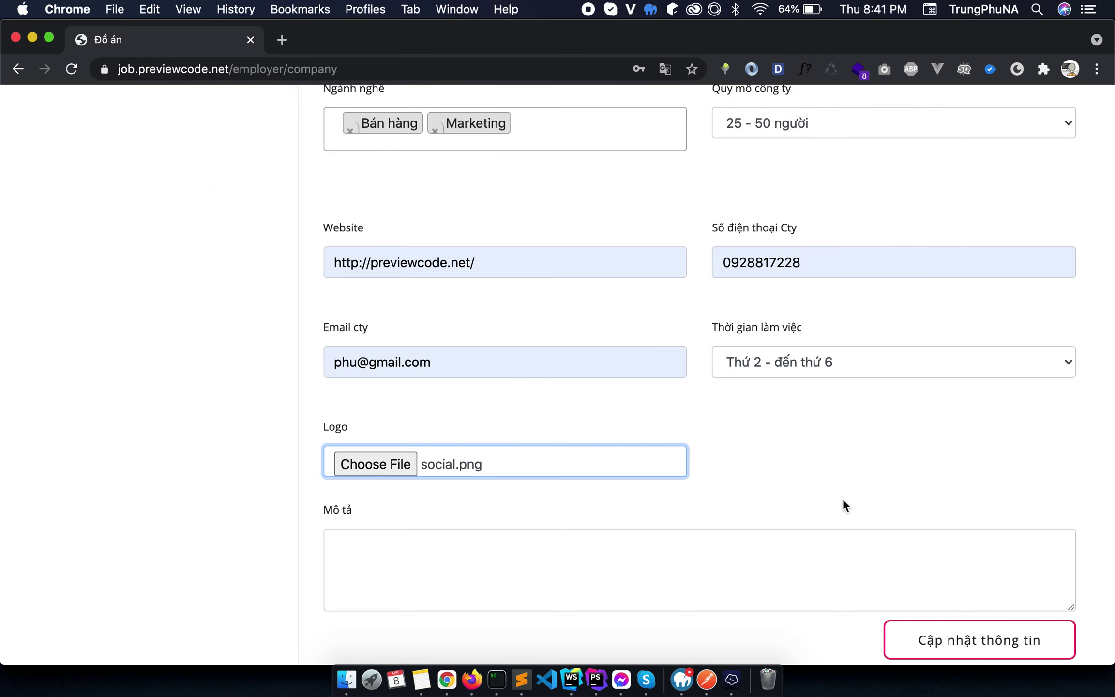
Enter the description 'Chưa có gì' and save the company information.
scroll(843, 501, down, 5)
click(782, 358)
text(Chưa có gì)
click(934, 438)
Go to the employer's Danh sách job page.
scroll(803, 438, down, 15)
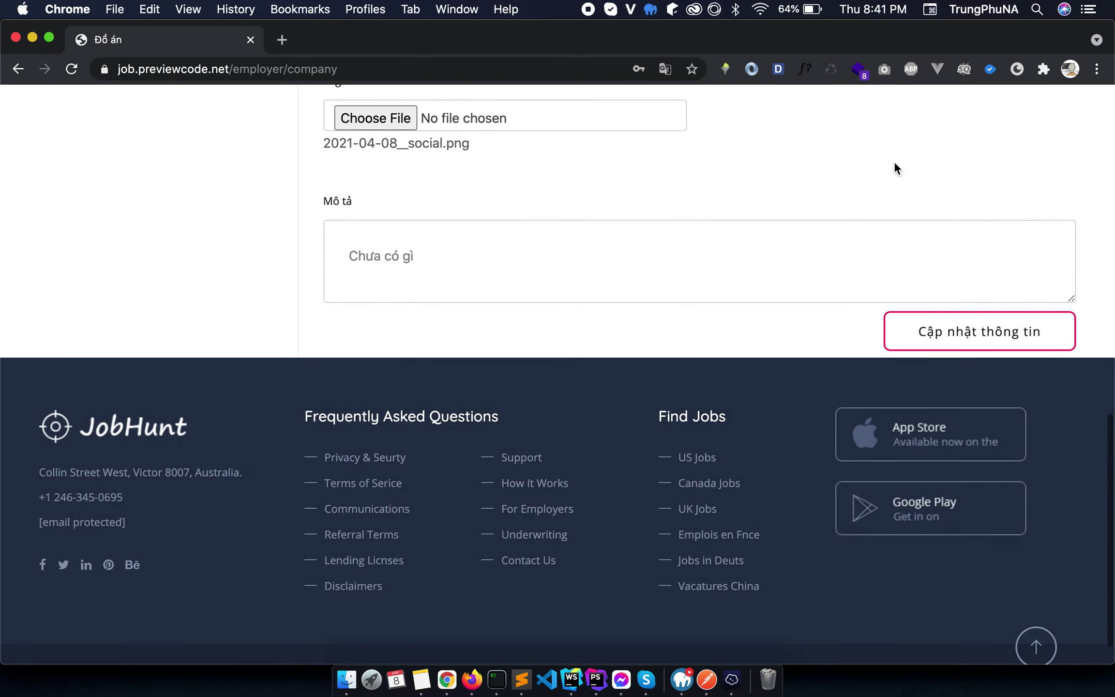
scroll(813, 225, up, 10)
scroll(811, 237, up, 3)
scroll(823, 295, down, 5)
scroll(809, 294, up, 10)
click(146, 332)
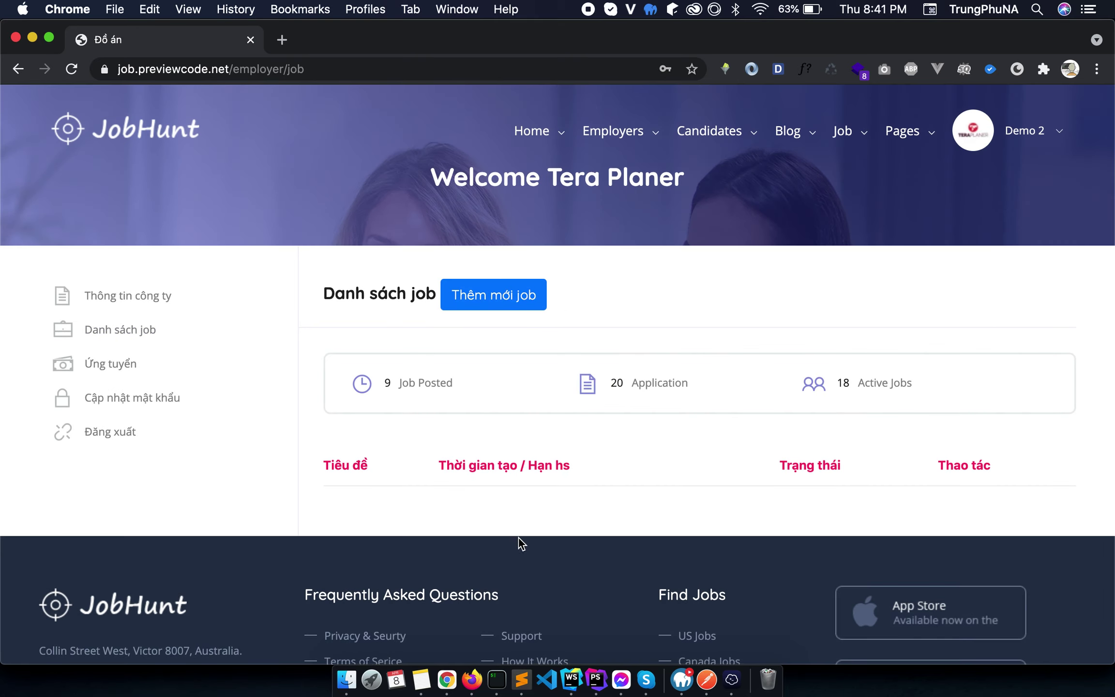
Create a job titled Nhân viên kinh doanh bán hàng at Ba Đình - Hà Nội with a description.
click(507, 302)
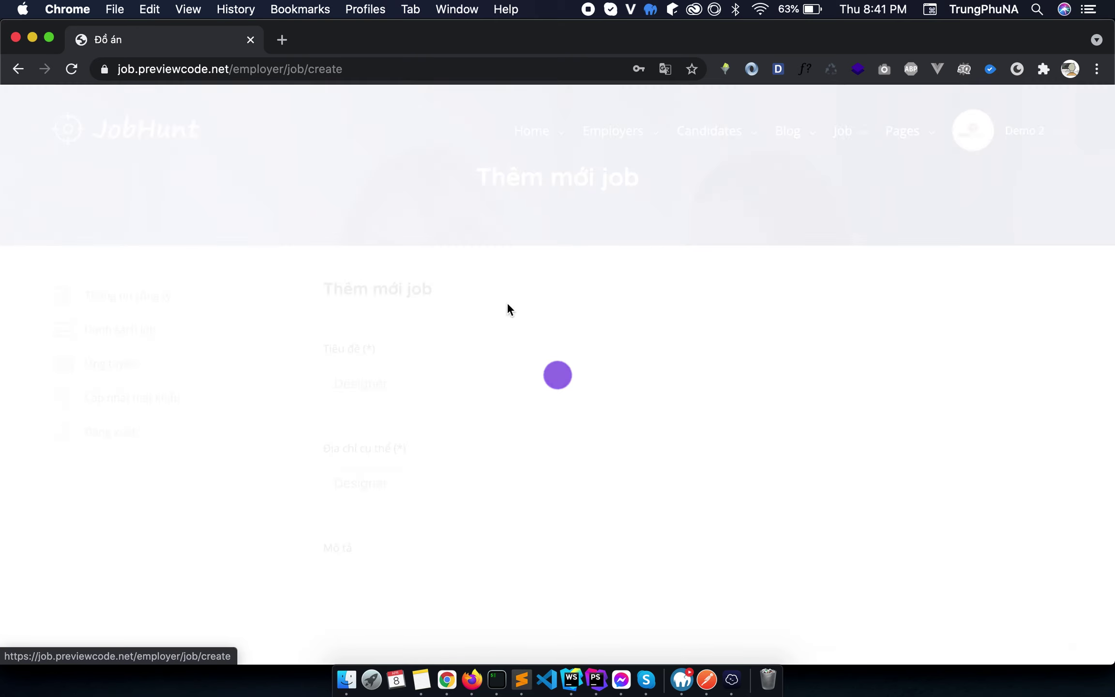
scroll(632, 316, down, 3)
click(633, 316)
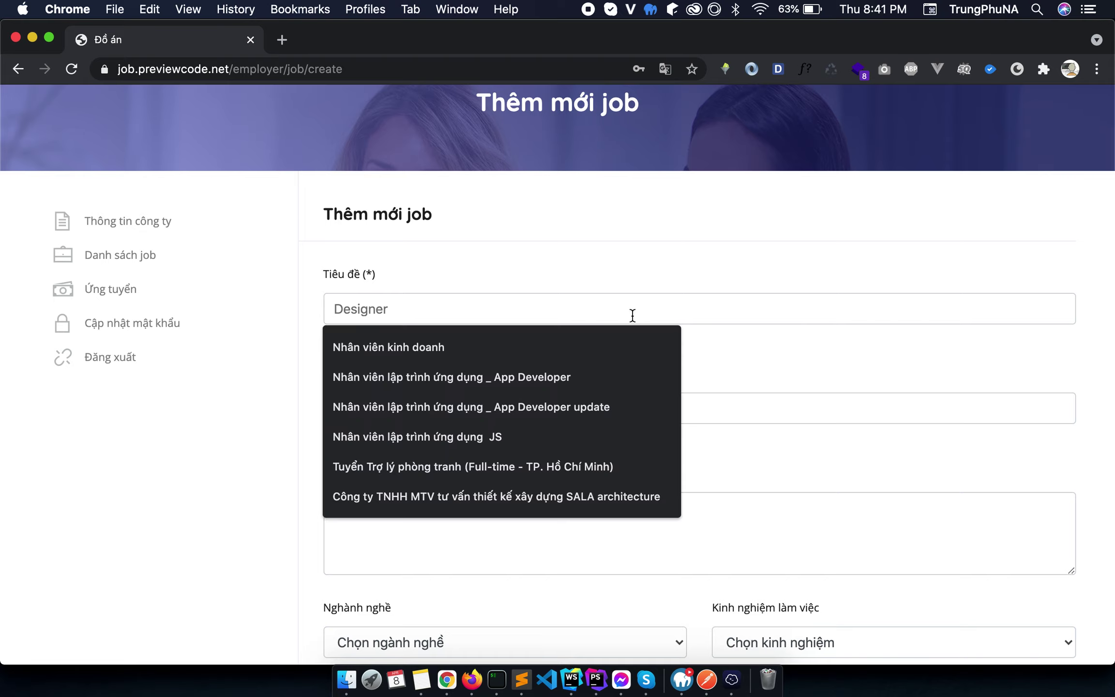
click(437, 349)
text(bán hang)
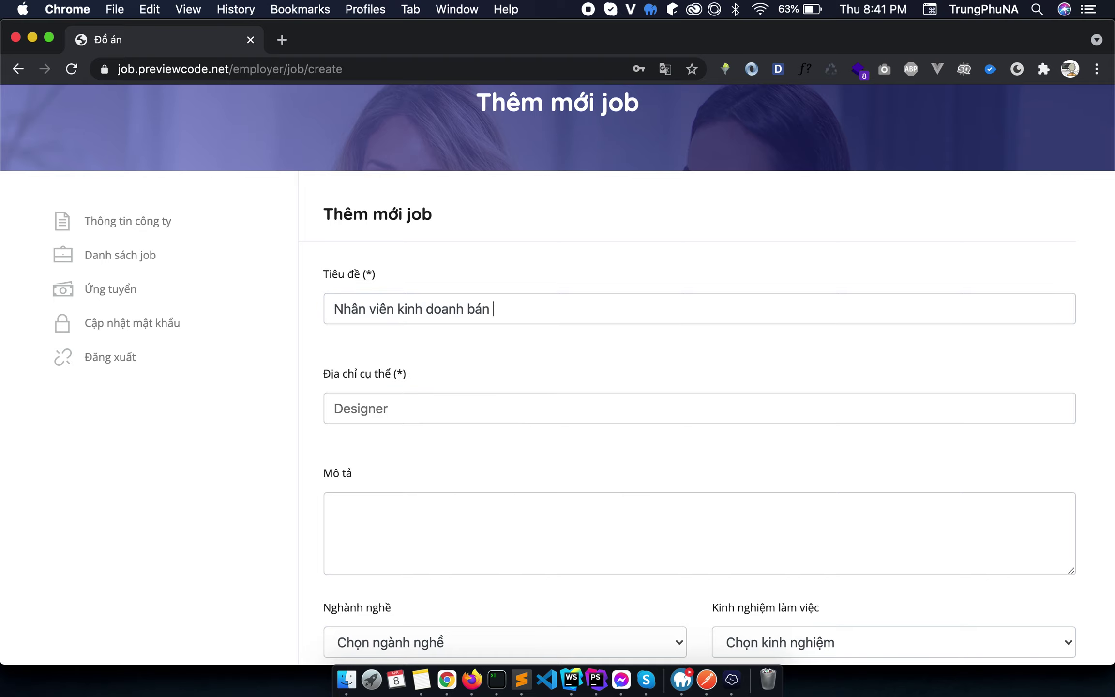
click(408, 407)
text(H)
key(BackSpace)
text(Ba)
click(399, 431)
click(492, 529)
text(Đang cập nhật)
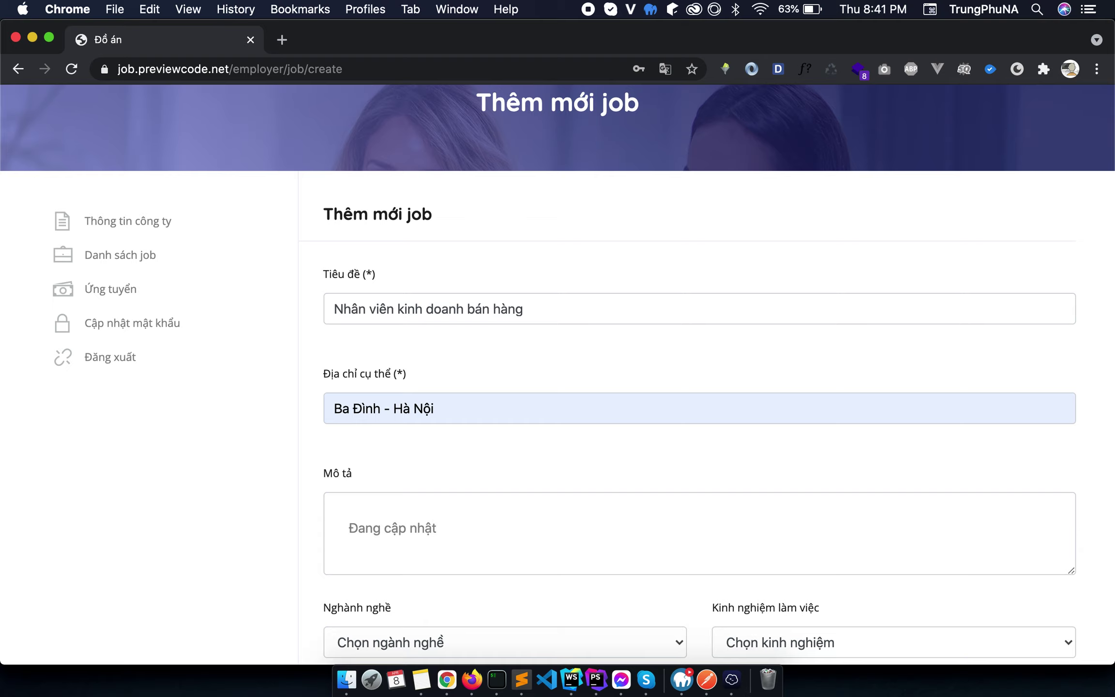
Set industry Bán hàng, Chưa có kinh nghiệm, overtime Có, level Nhân viên, Bán thời gian tạm thời.
scroll(492, 525, down, 3)
click(474, 496)
click(456, 518)
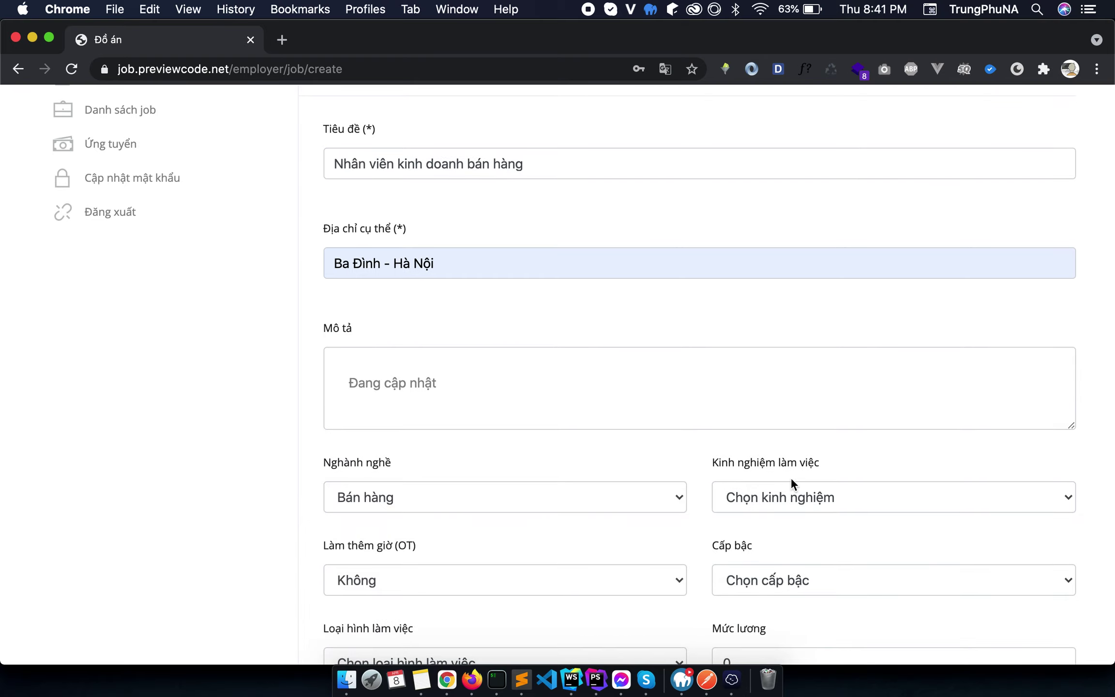
click(796, 489)
click(786, 517)
scroll(629, 435, down, 6)
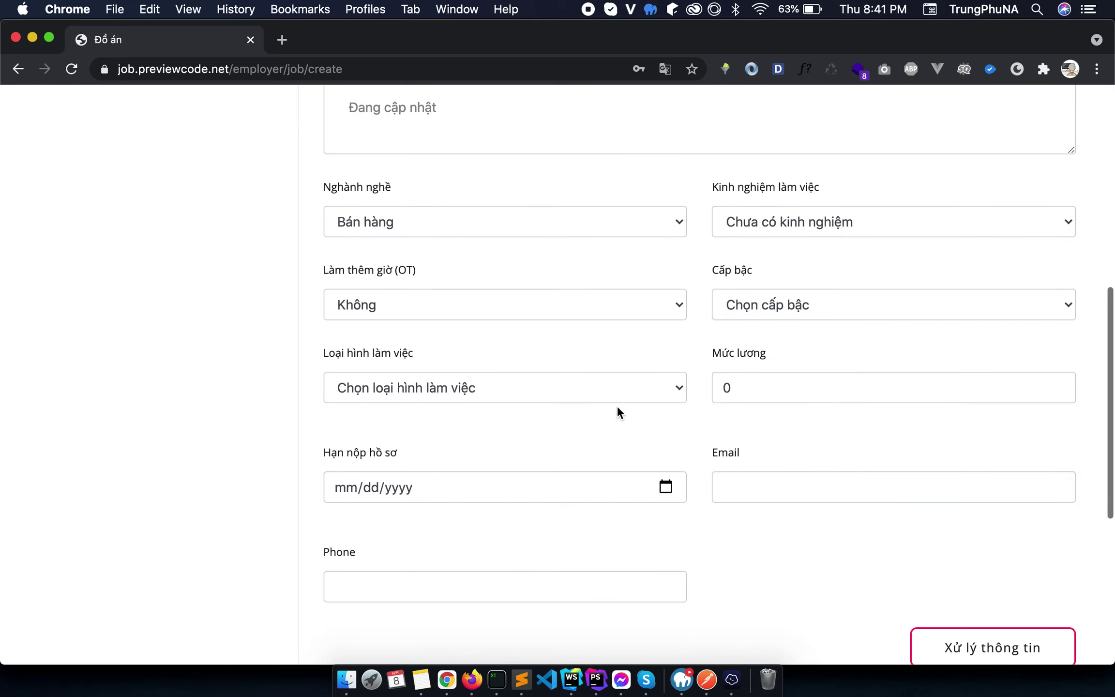
click(582, 307)
click(580, 323)
click(796, 303)
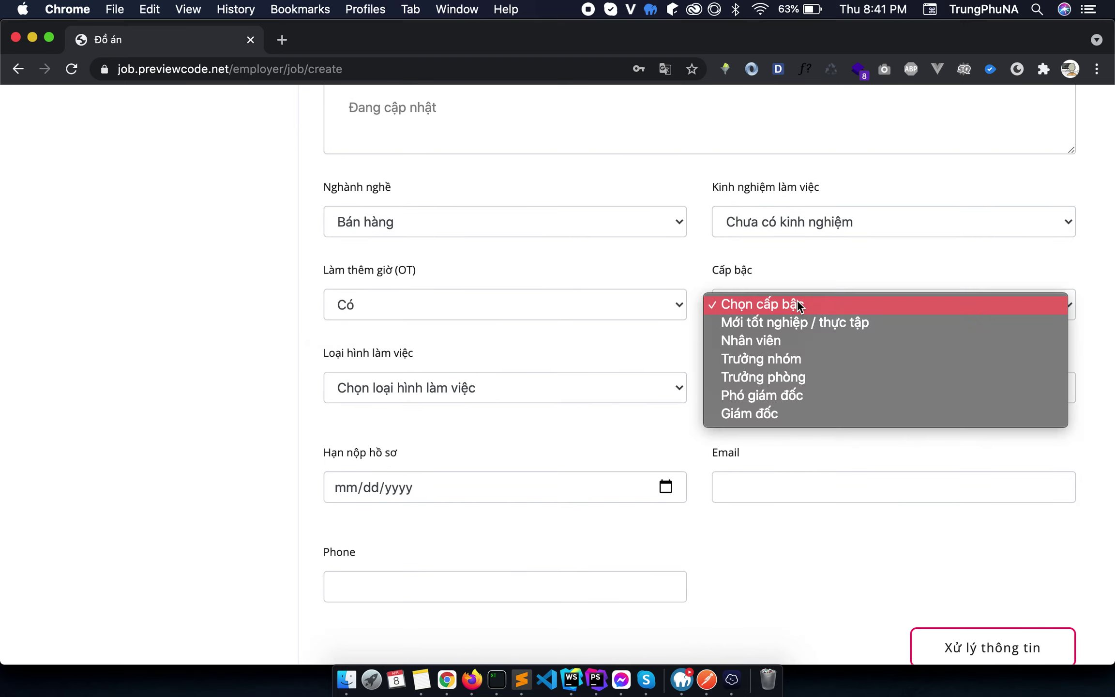
click(795, 338)
click(617, 390)
click(525, 447)
Set salary 3000000, deadline 04/29/2021, autofill contact e-mail and phone, submit, and return to the list.
click(845, 385)
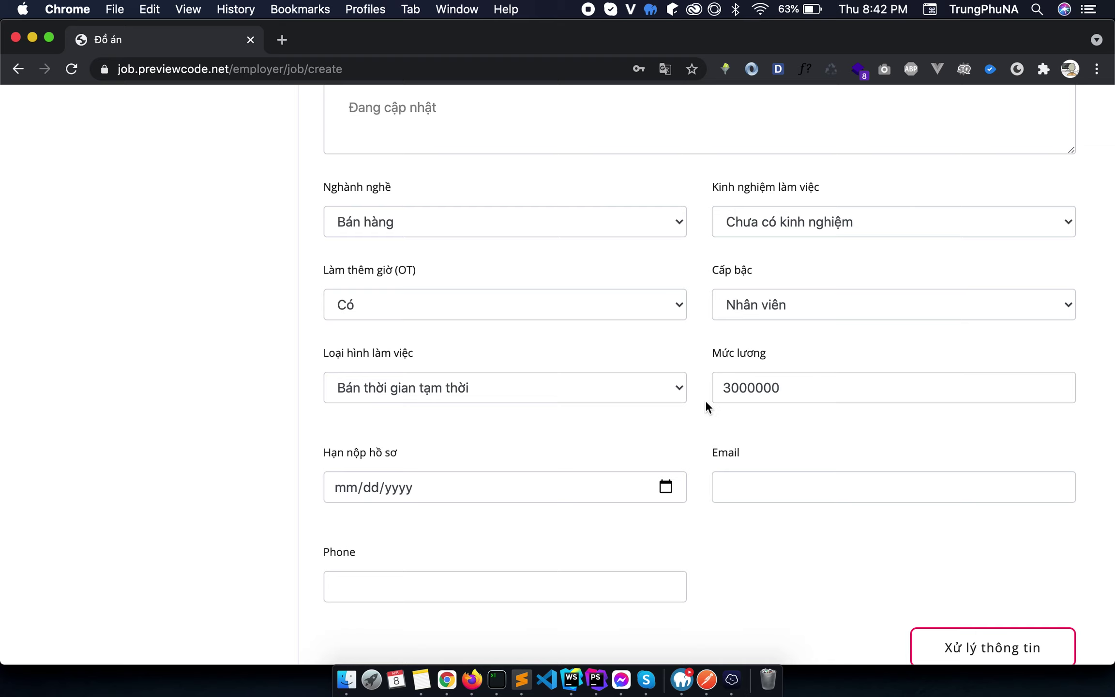
scroll(706, 406, down, 3)
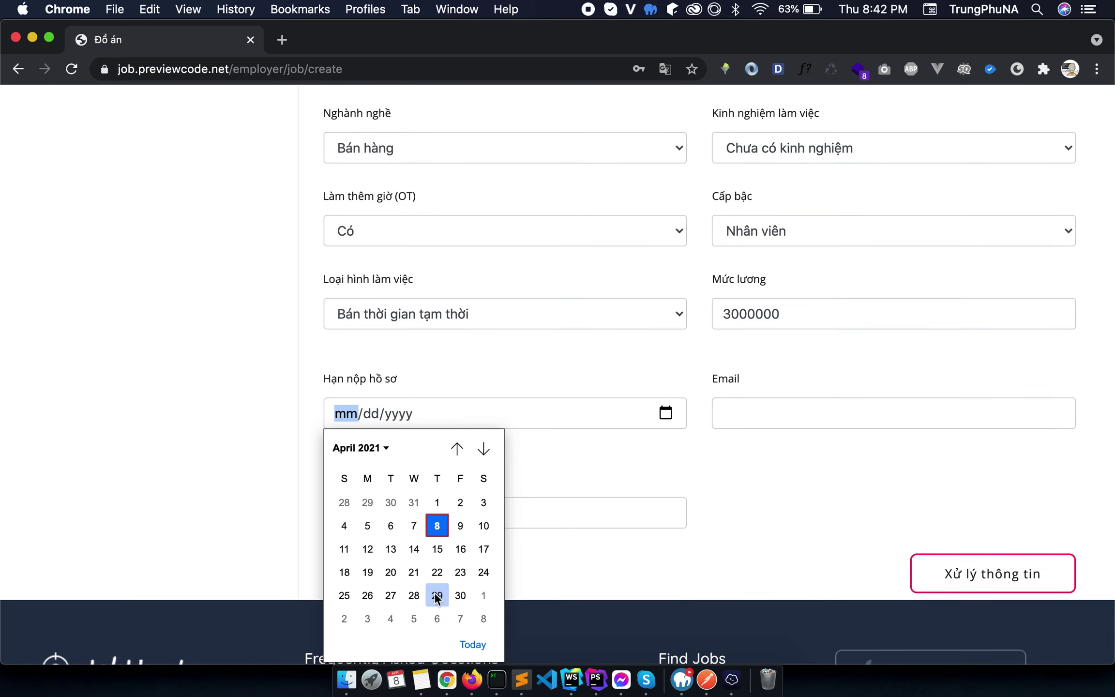
click(436, 595)
click(819, 419)
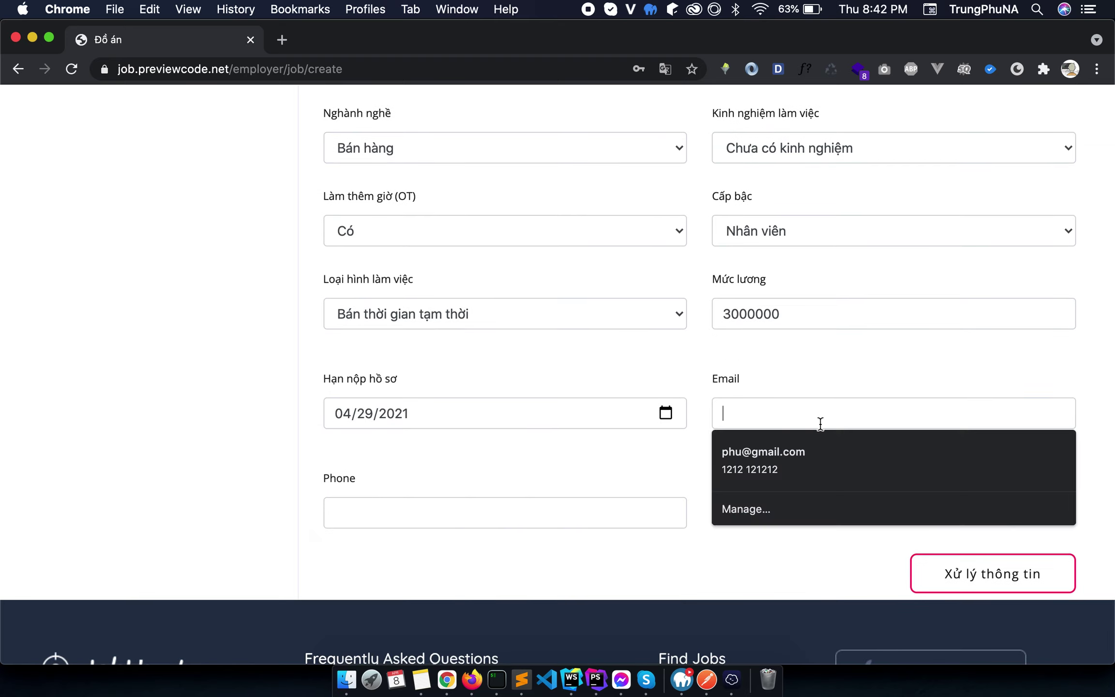
click(806, 481)
click(1027, 585)
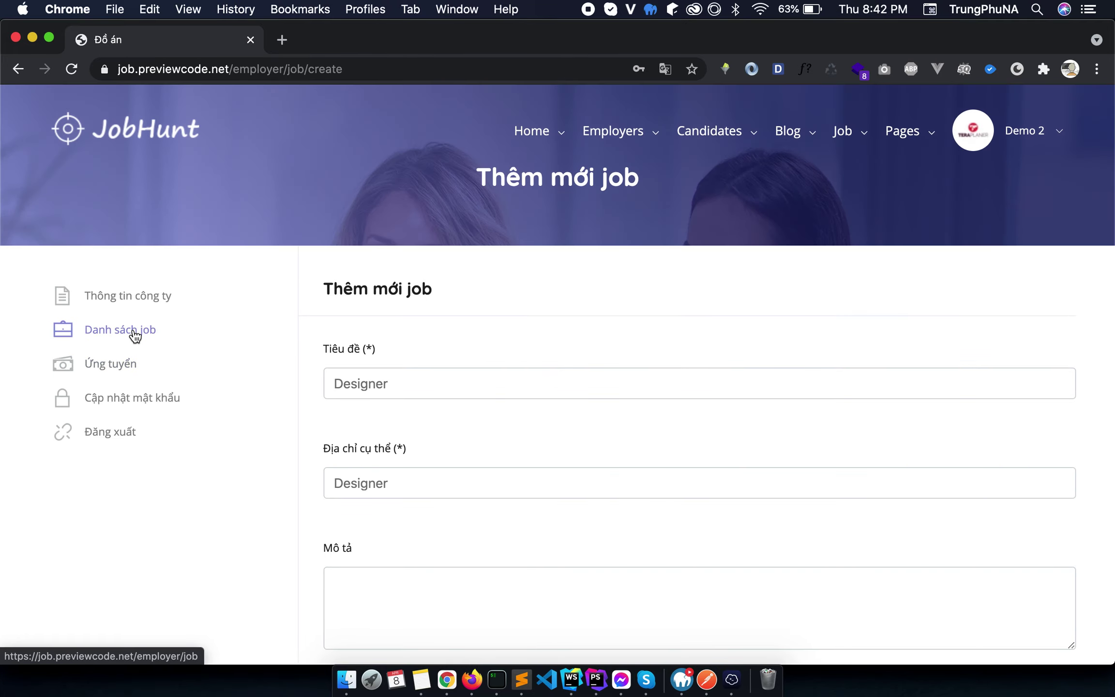
click(131, 332)
scroll(668, 377, down, 1)
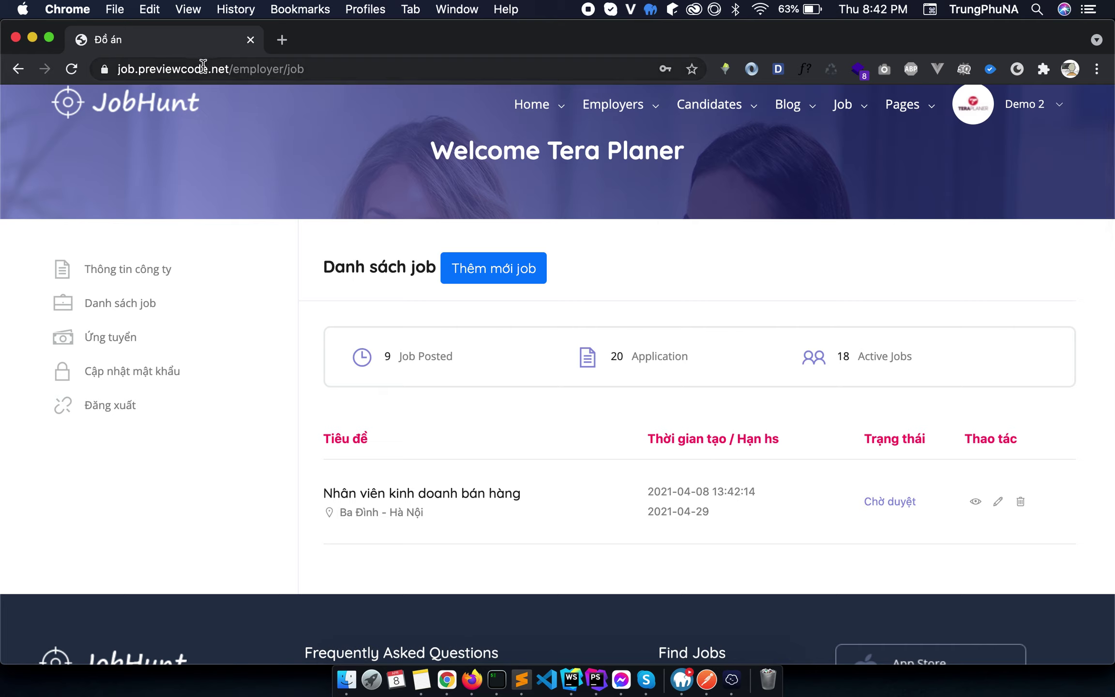
Open the admin dashboard in a new tab by replacing employer/job in the copied URL with admin.
key(super+l)
key(super+c)
click(281, 40)
key(super+v)
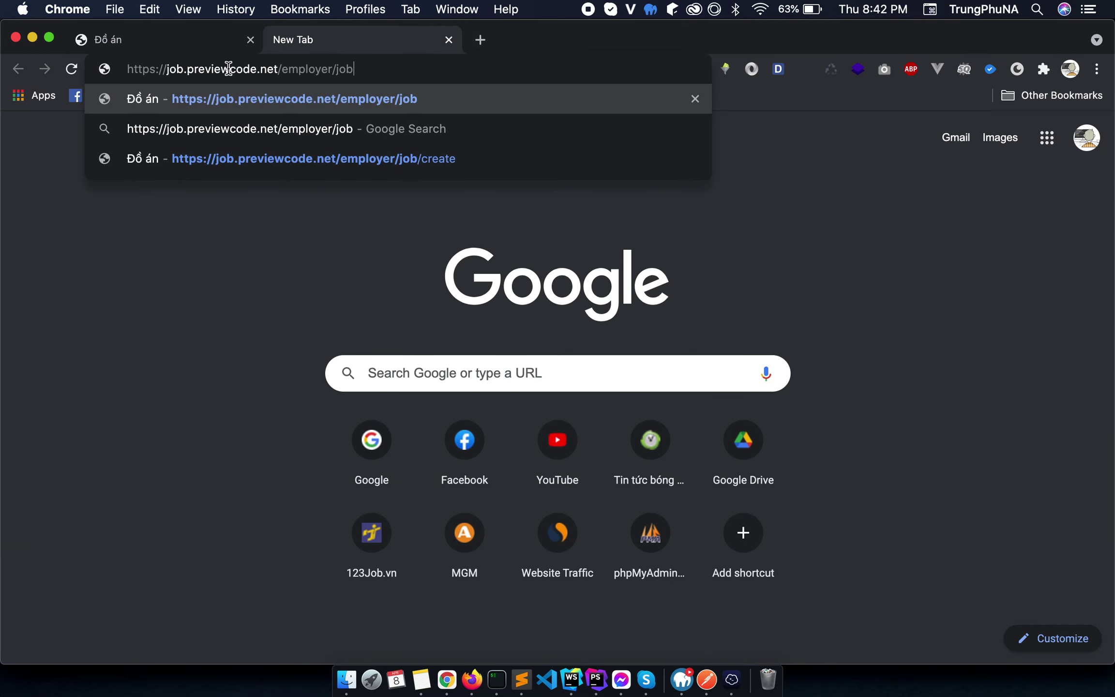
drag(282, 68, 635, 71)
text(adm)
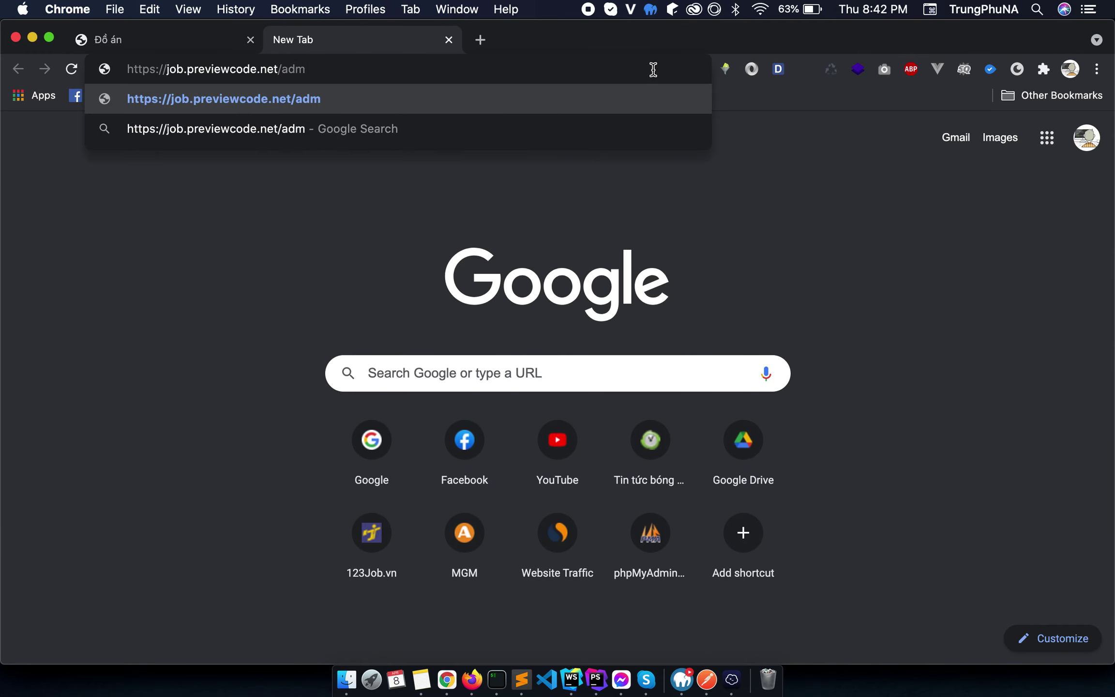
text(in)
key(Return)
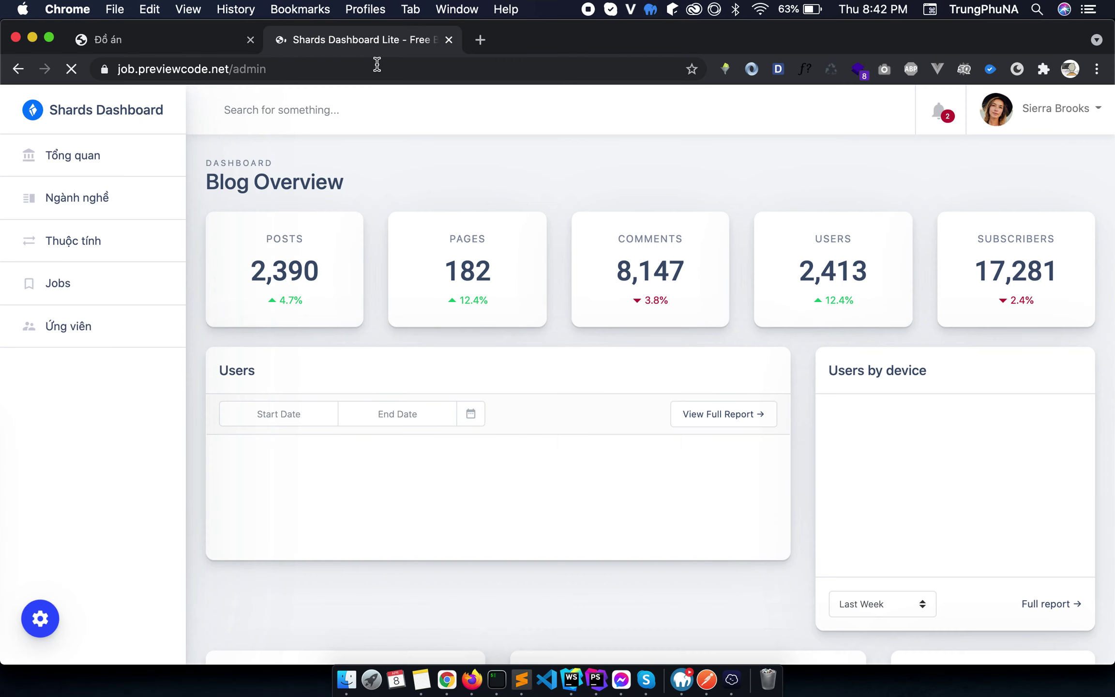
In the Jobs list, set the Nhân viên kinh doanh bán hàng posting's status to Đã duyệt and save.
click(104, 201)
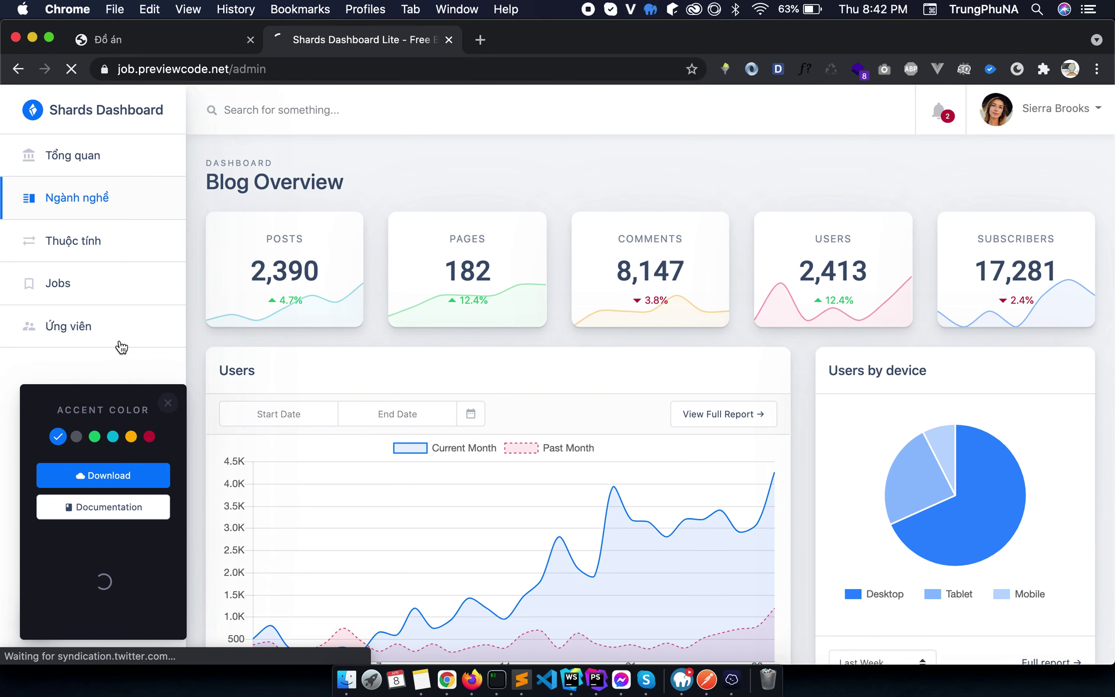
click(76, 296)
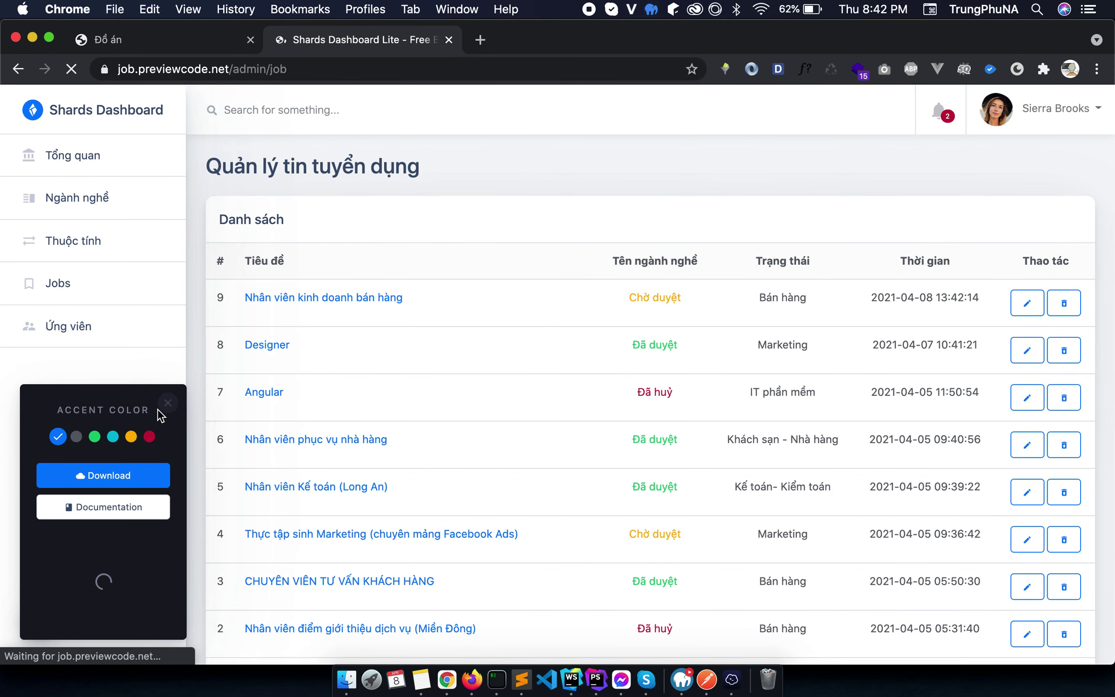
click(169, 404)
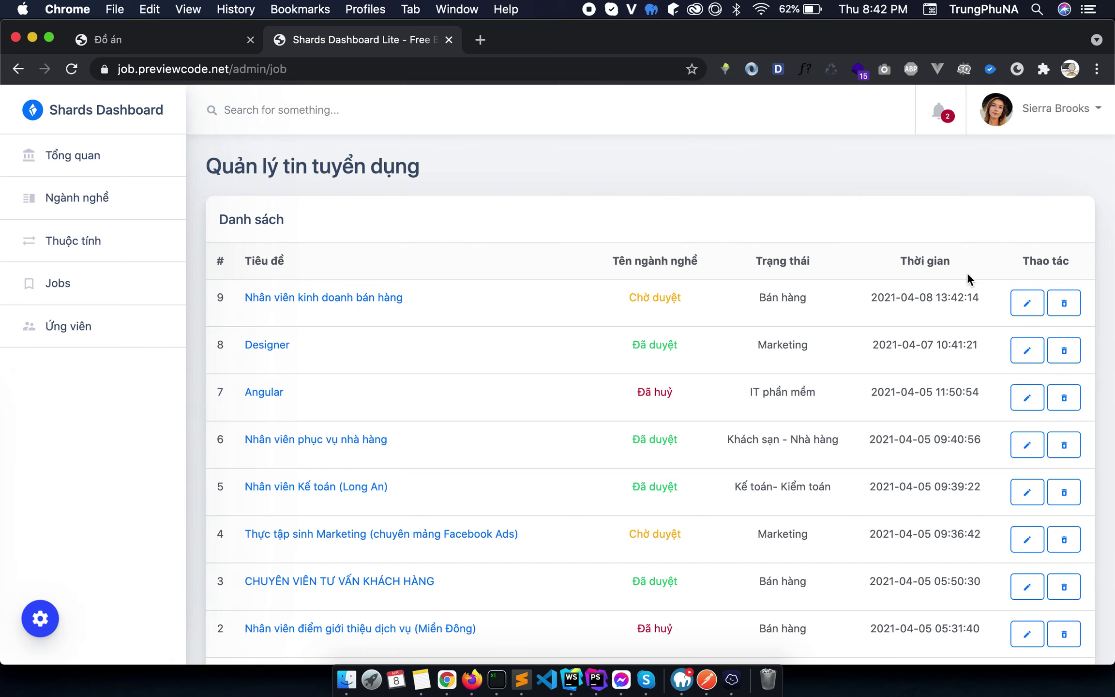
click(1025, 303)
click(380, 272)
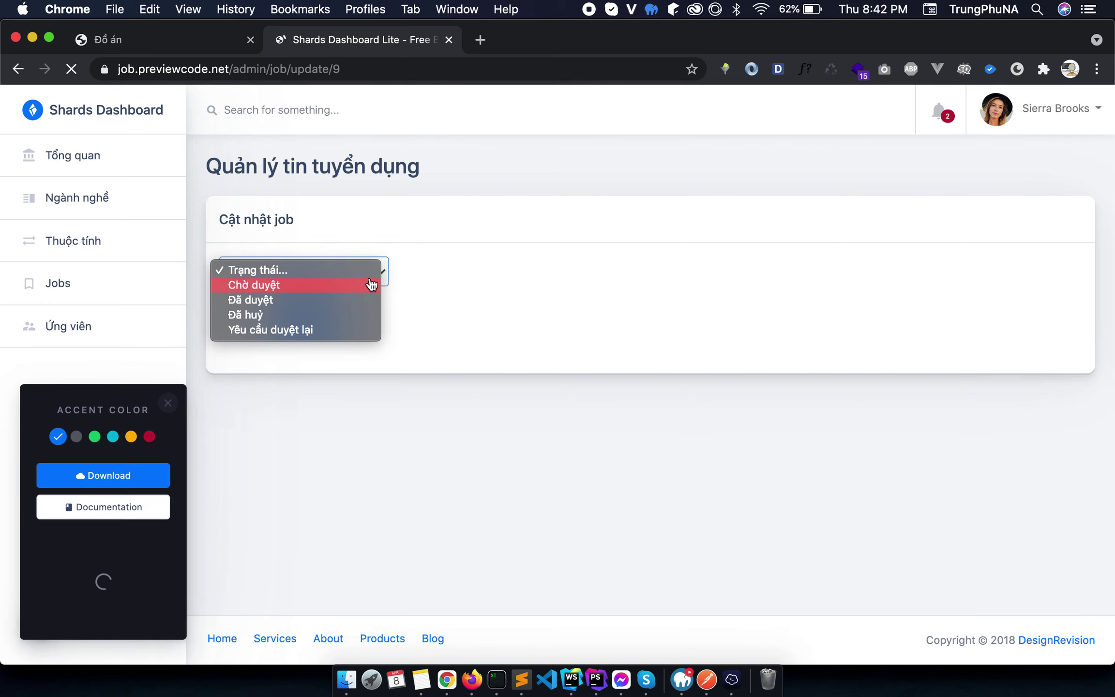
click(295, 300)
click(297, 312)
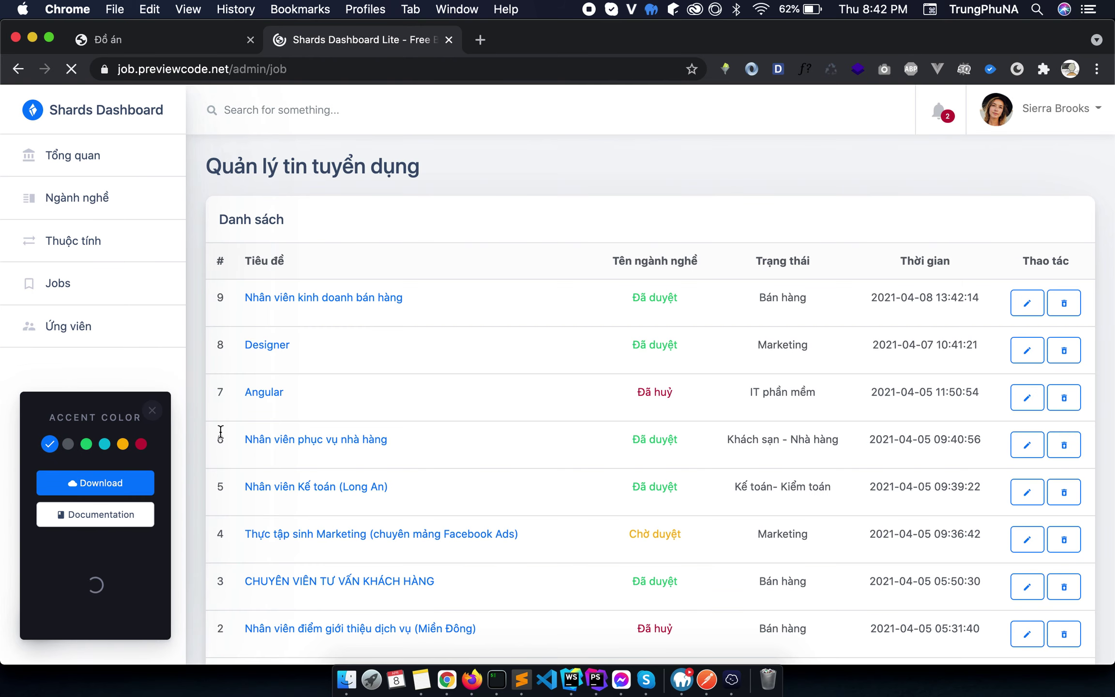
click(165, 409)
Open the Thuộc tính attribute management list and scroll through its table.
scroll(747, 473, down, 3)
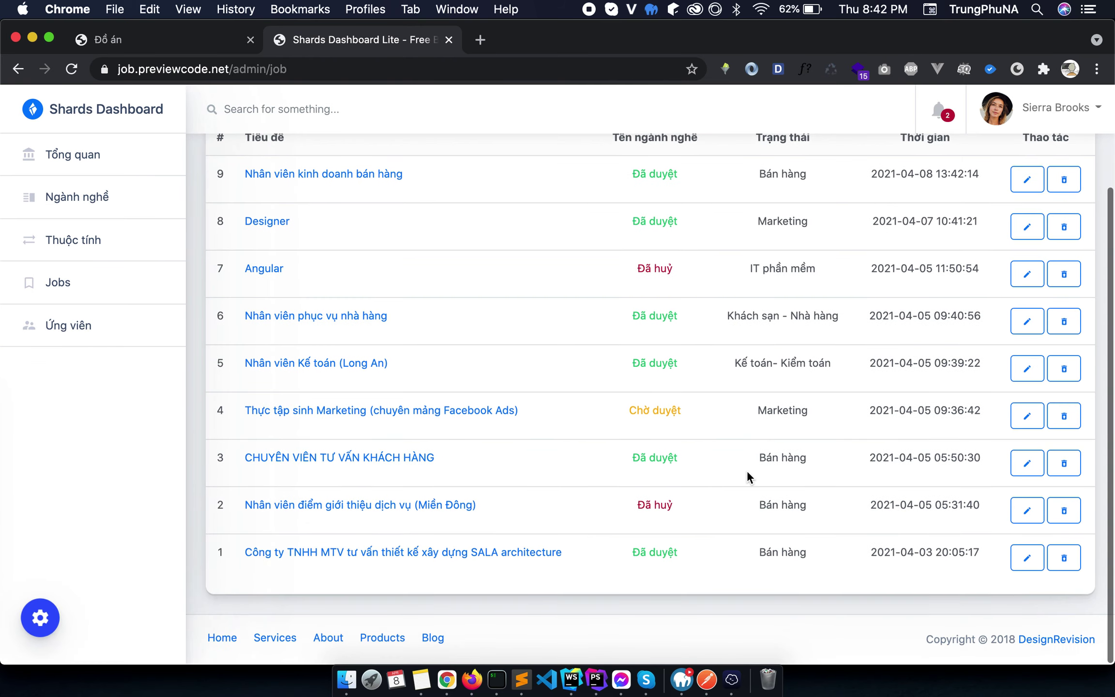
click(96, 255)
scroll(730, 377, down, 5)
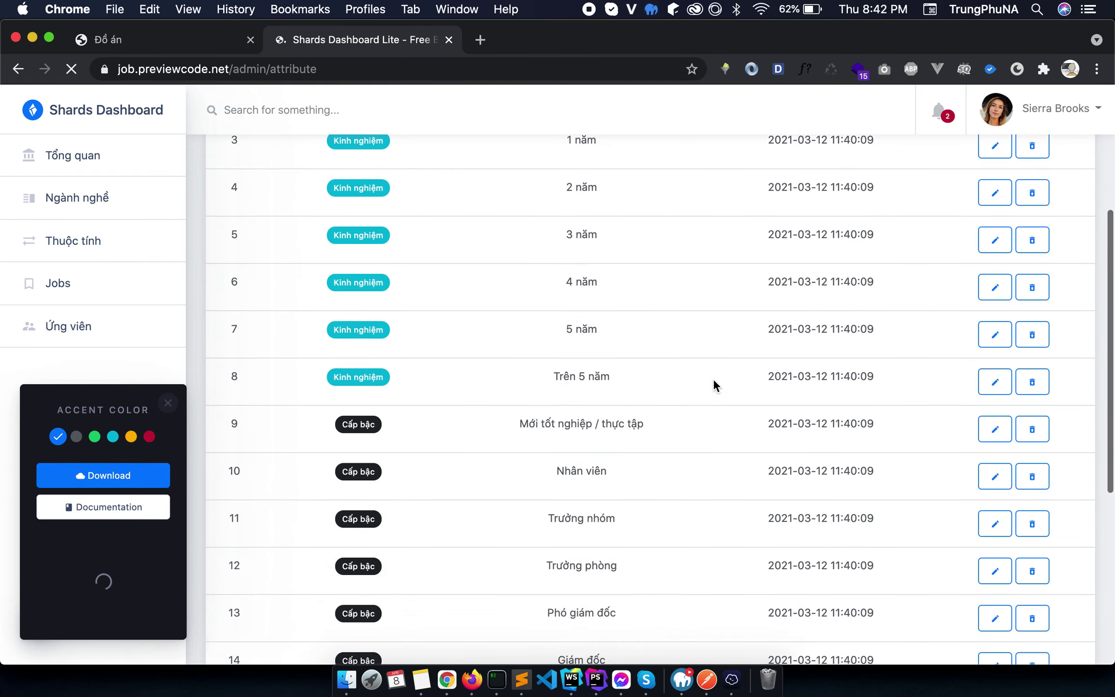
scroll(712, 386, down, 2)
scroll(712, 385, up, 10)
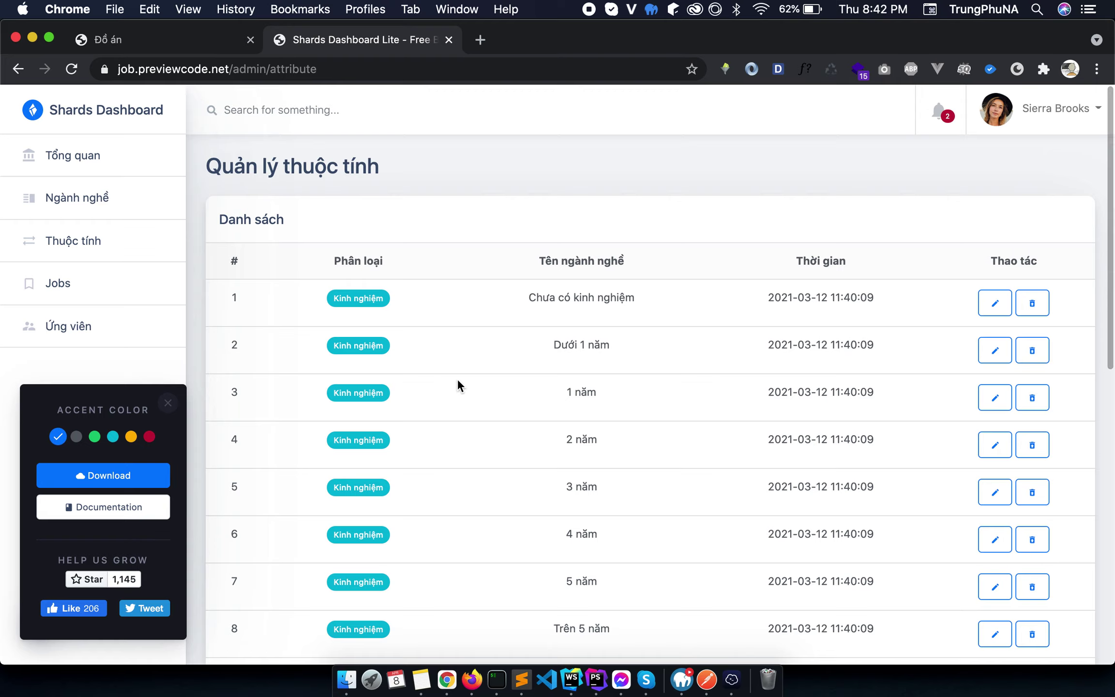
scroll(458, 385, down, 1)
scroll(457, 386, down, 8)
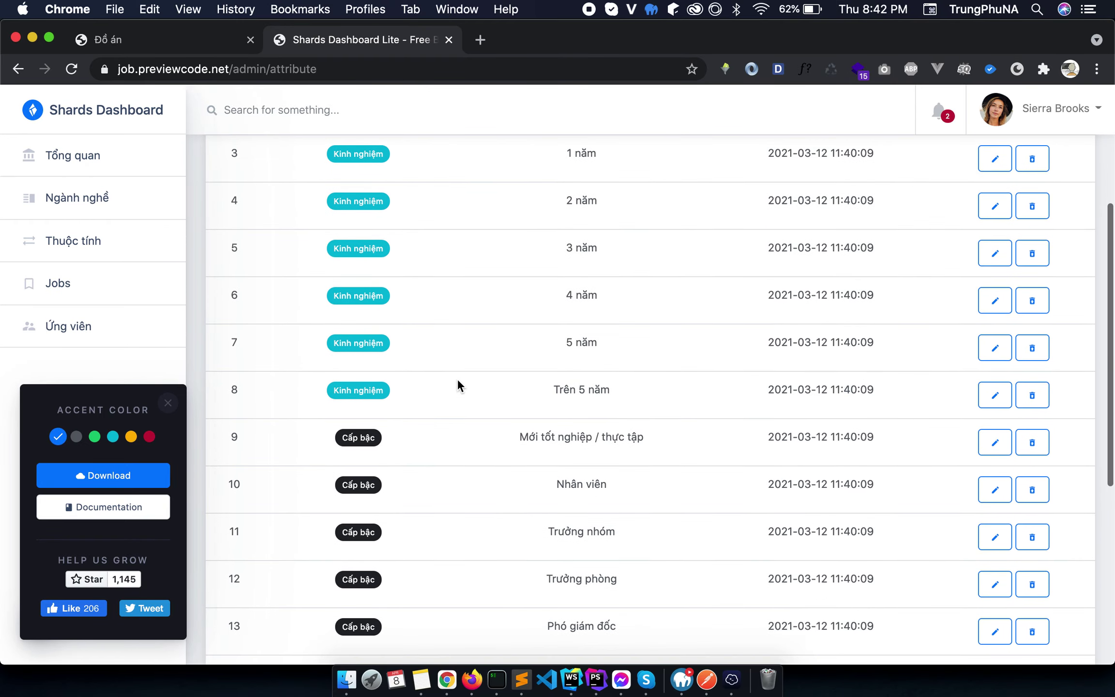
scroll(457, 385, down, 5)
scroll(458, 385, up, 9)
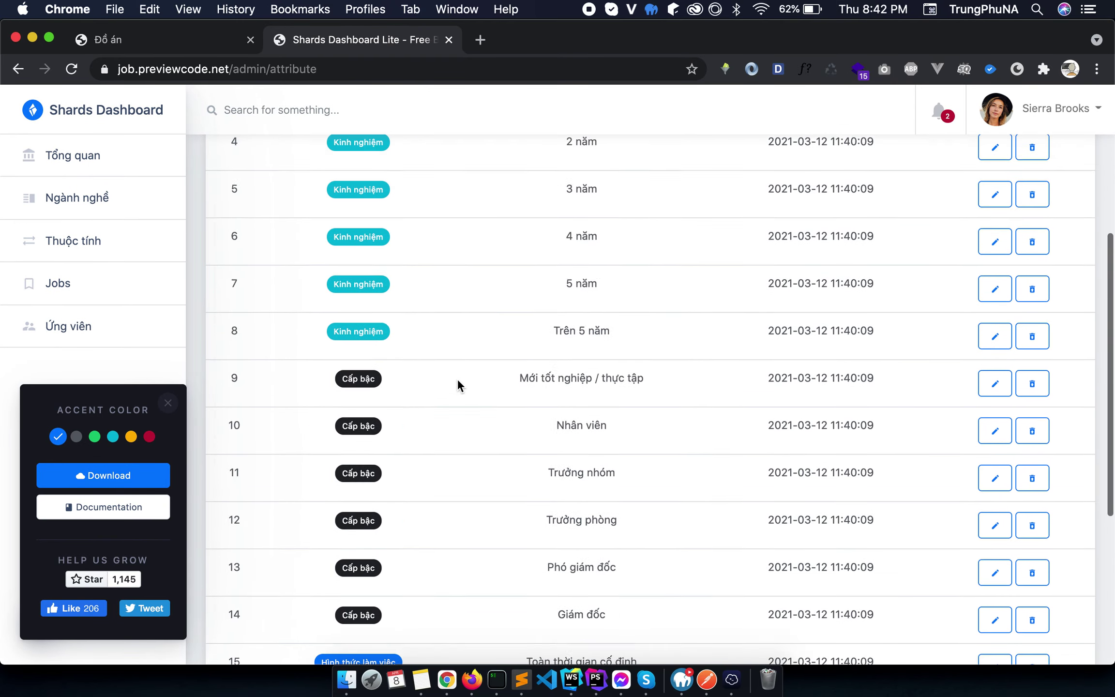
Switch to the Ngành nghề career categories list and scroll through it.
click(112, 204)
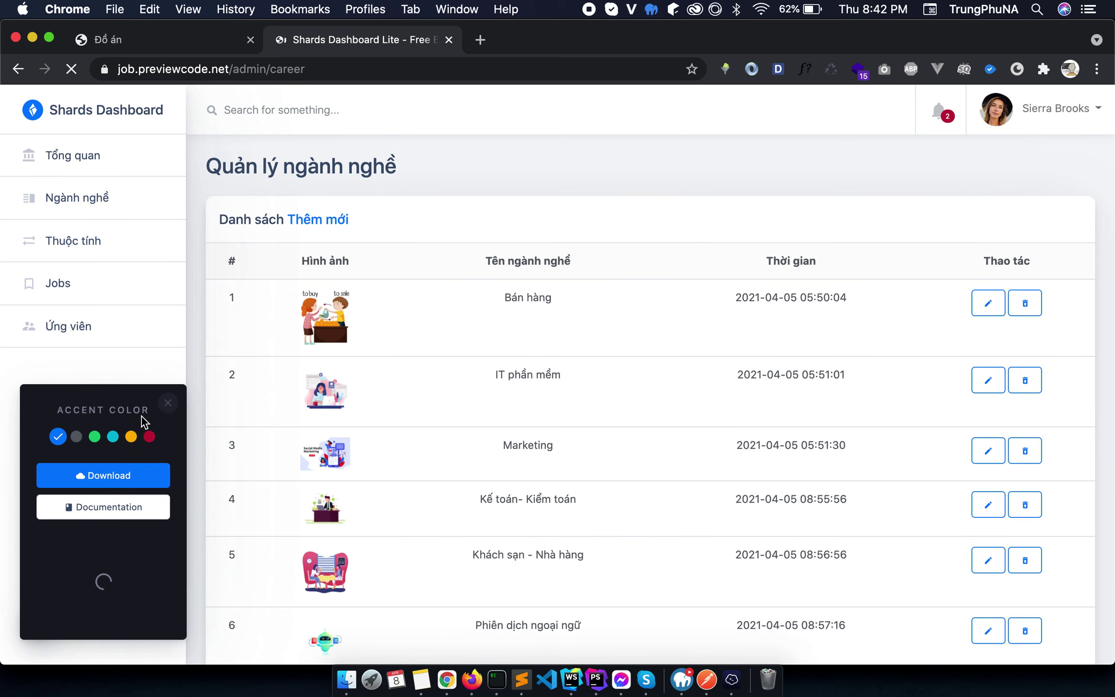
click(168, 409)
scroll(522, 424, down, 5)
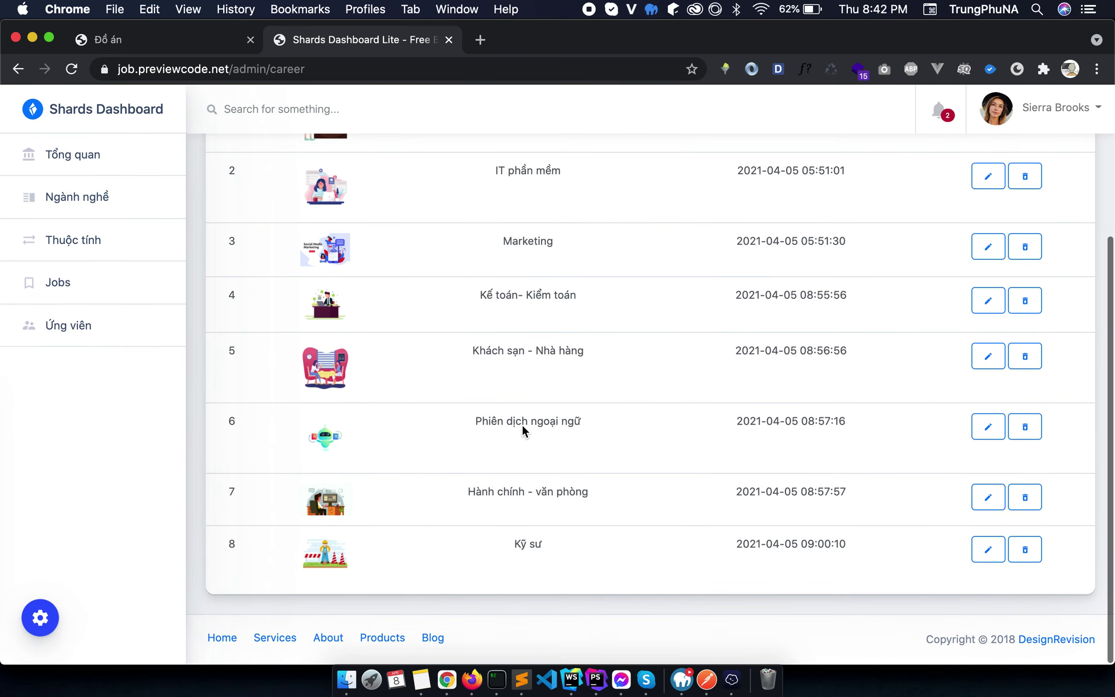
scroll(523, 424, up, 5)
scroll(737, 477, down, 3)
scroll(737, 478, up, 3)
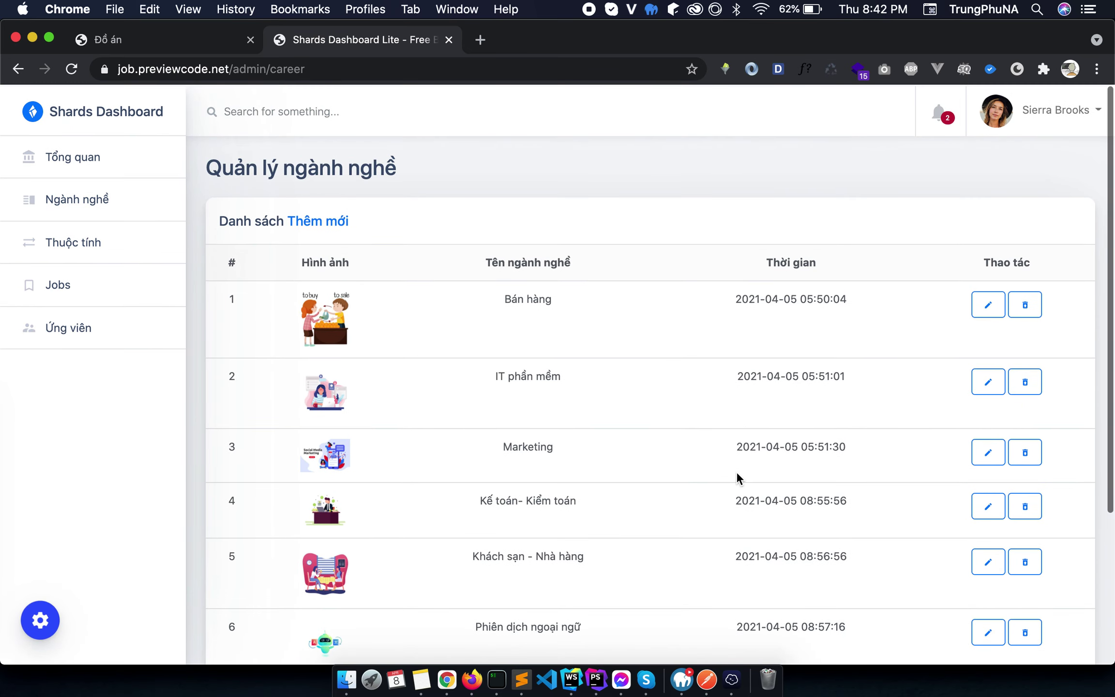
scroll(736, 478, down, 5)
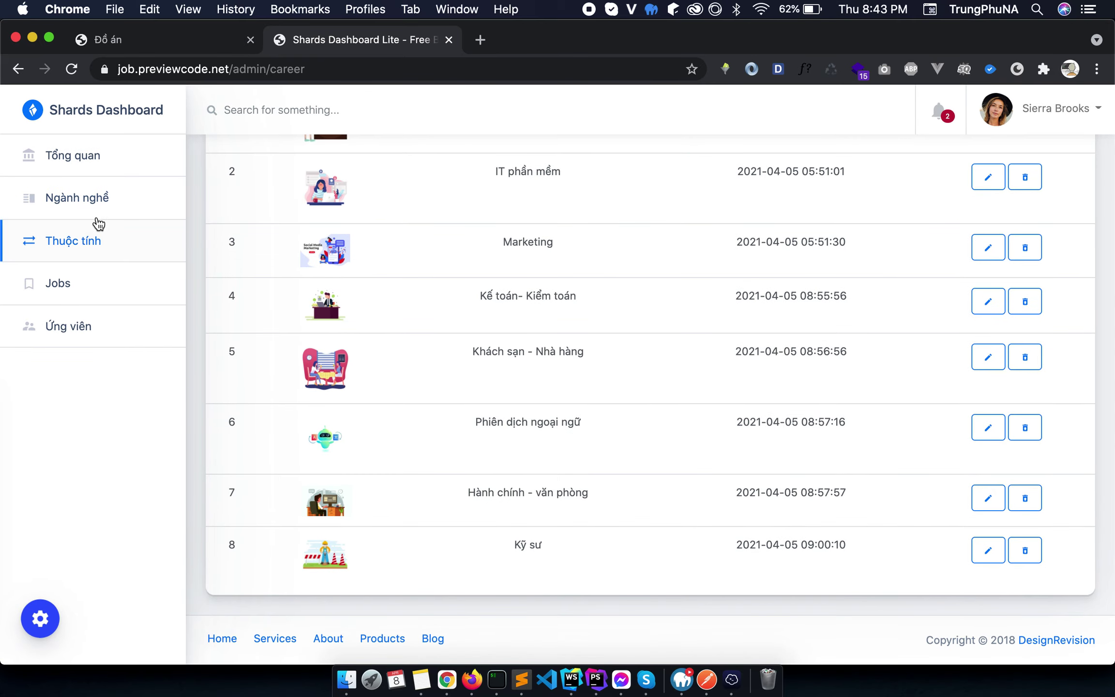
Open the Ứng viên candidate management list showing the eight accounts.
click(55, 326)
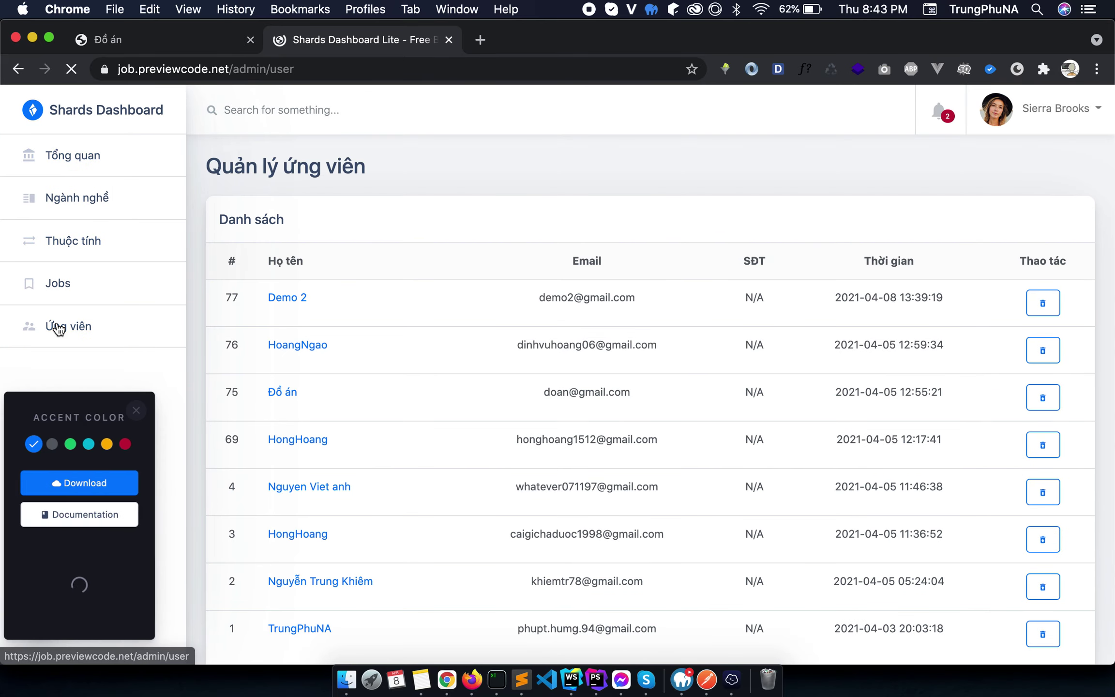
scroll(431, 399, down, 3)
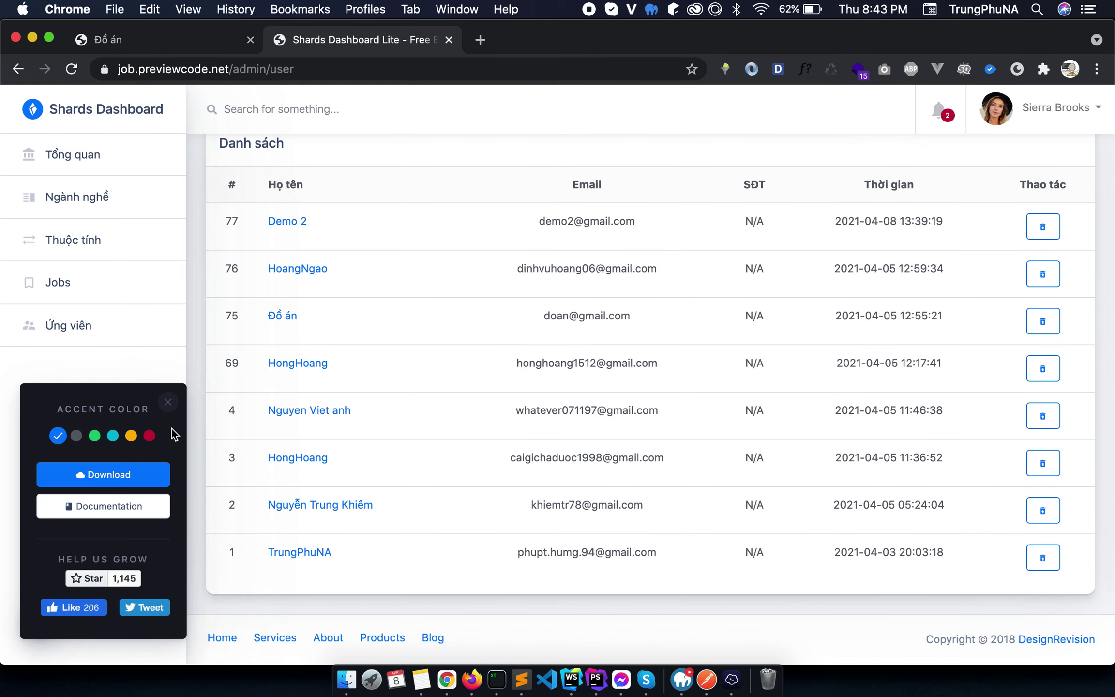
click(168, 403)
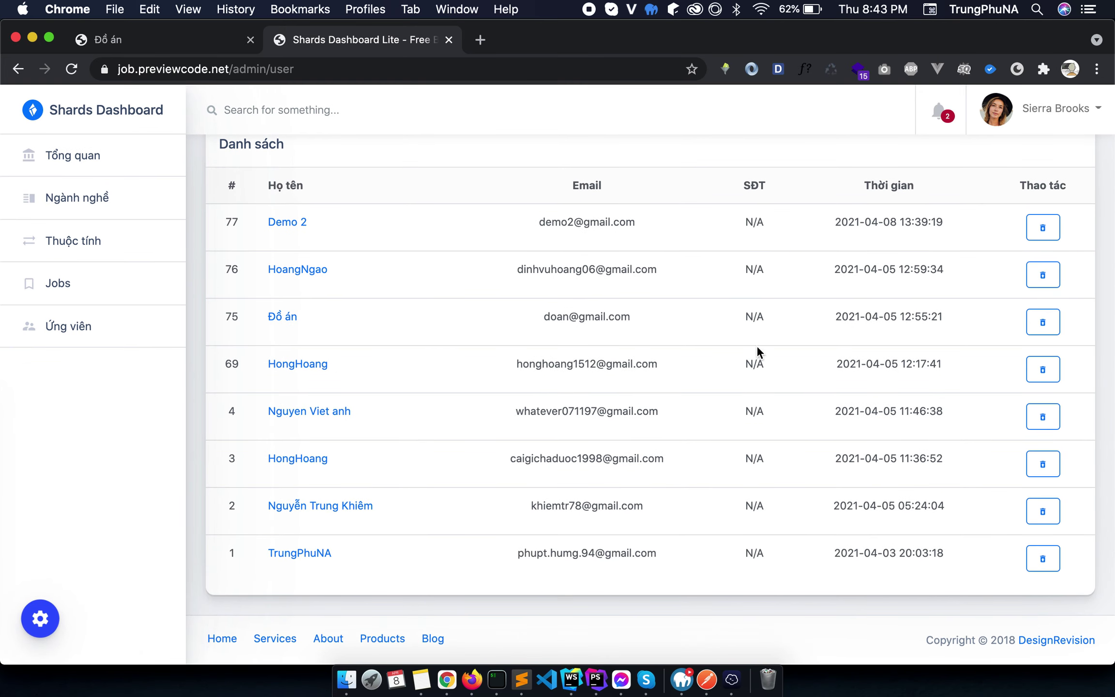
scroll(658, 409, up, 2)
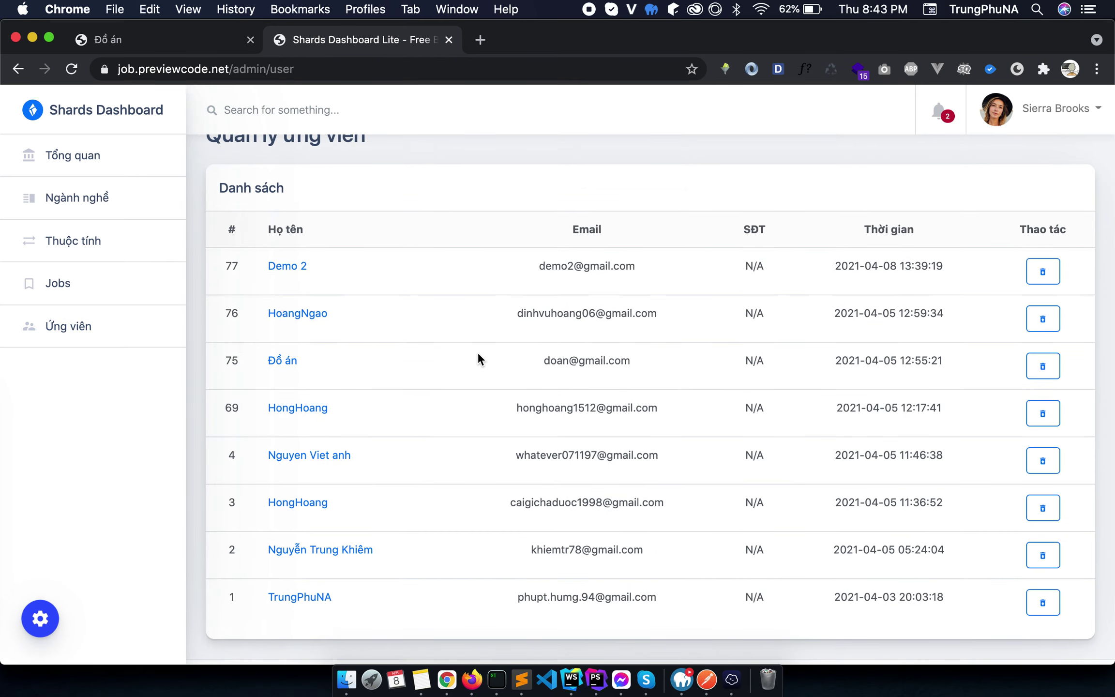
Back in the Đồ án tab, remove employer/job from the URL to load the JobHunt home page.
click(199, 51)
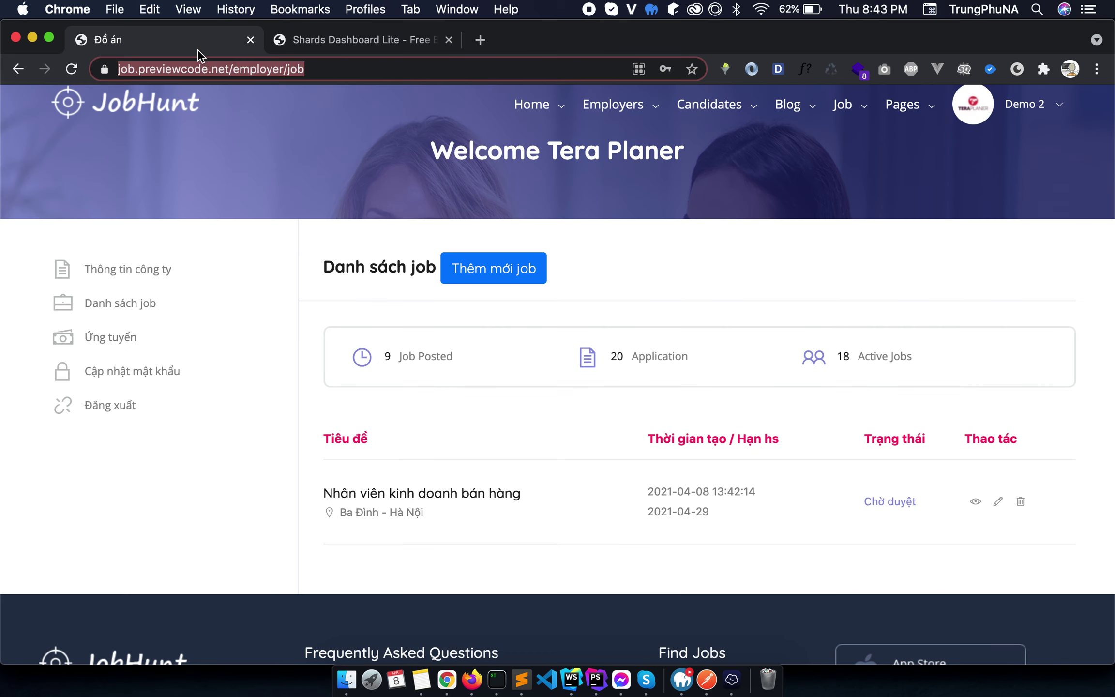
scroll(537, 268, up, 2)
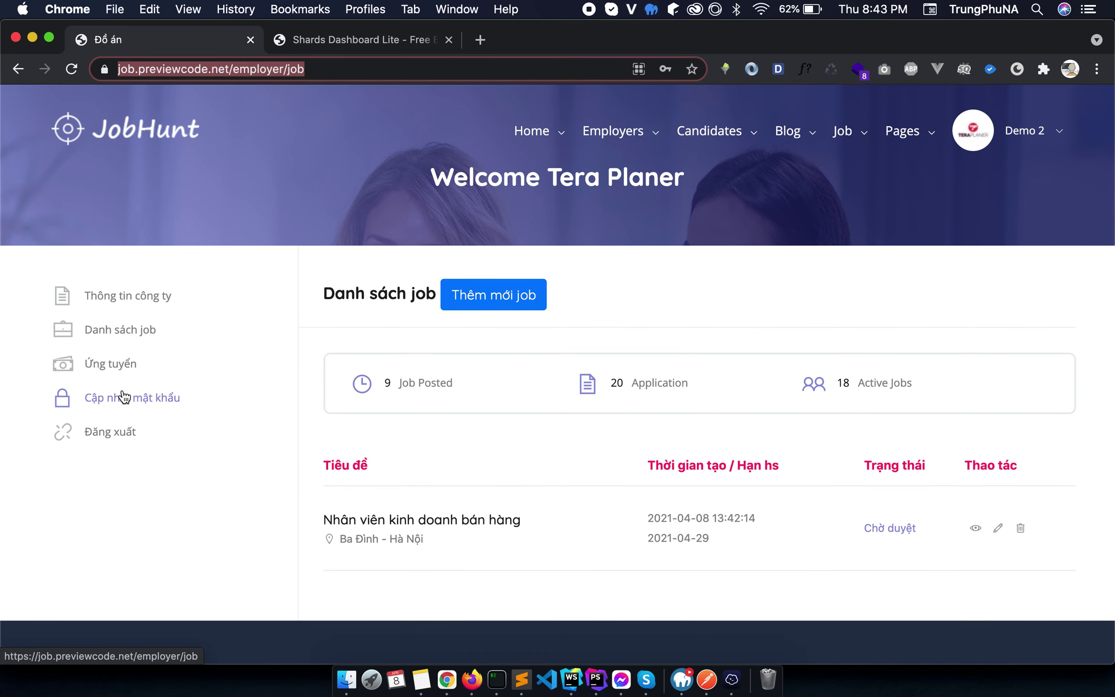
click(241, 69)
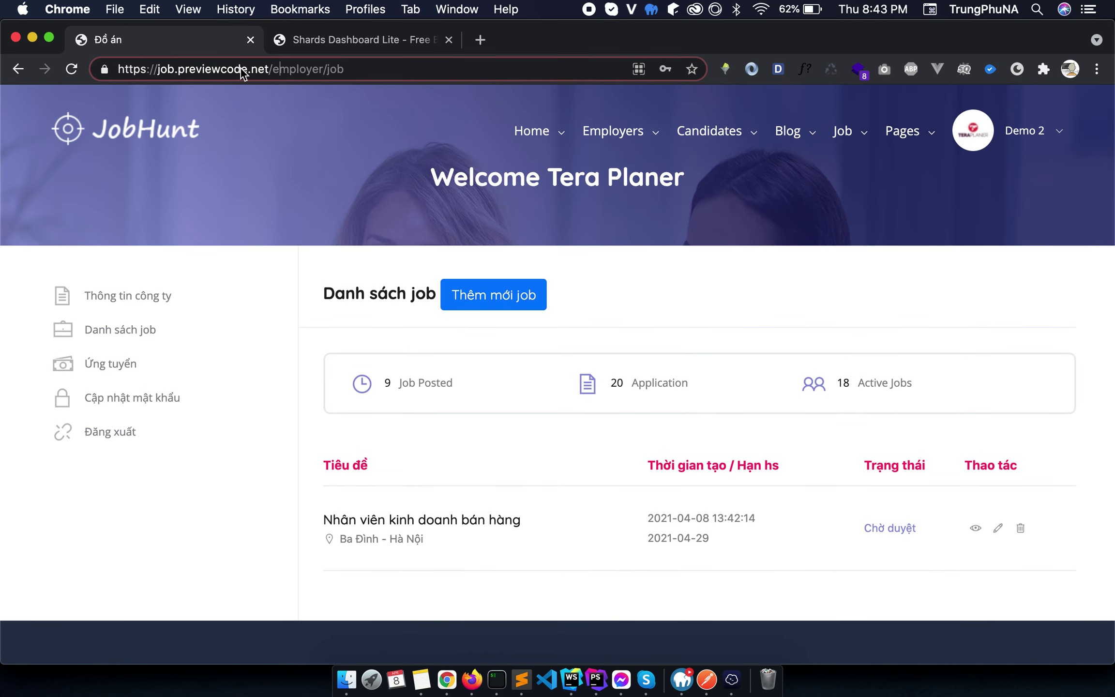
key(shift+Left)
key(shift+End)
key(BackSpace)
key(Return)
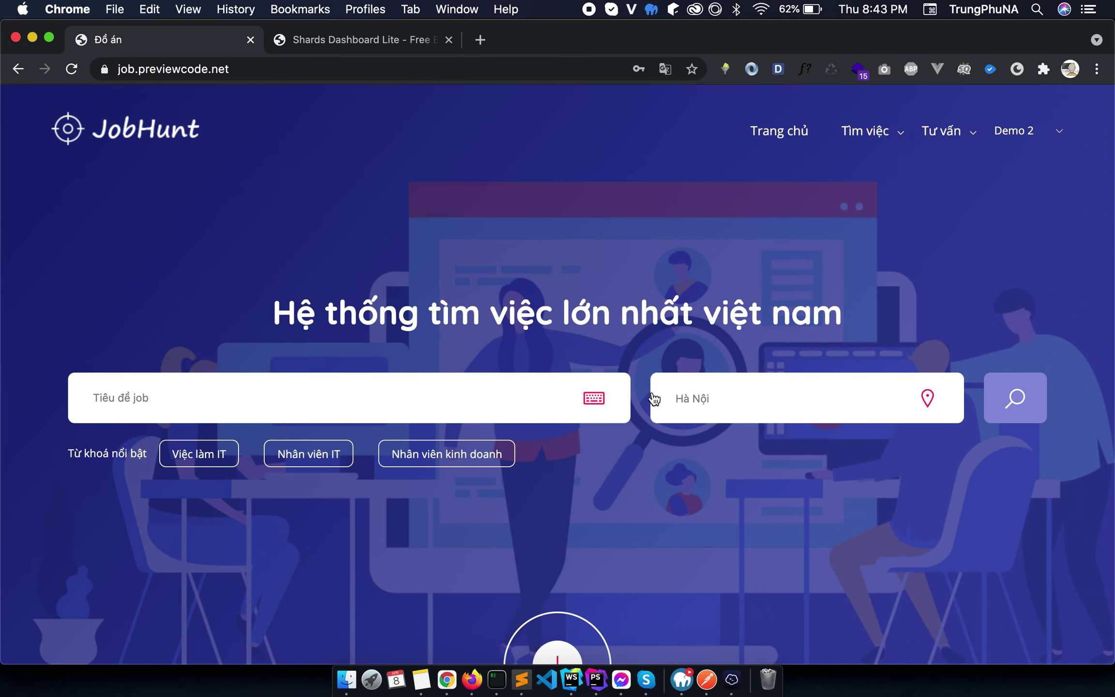
Search job titles for 'nhân viên' and scroll through the Hà Nội results.
click(493, 395)
text(nhân viên)
key(Return)
scroll(553, 380, down, 10)
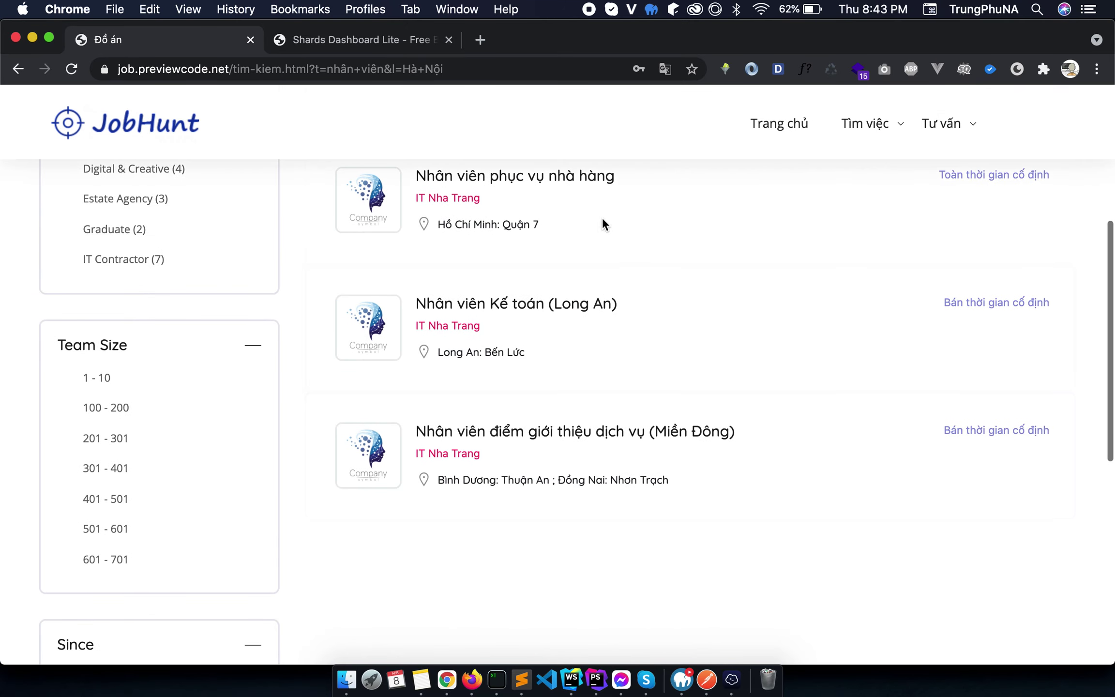
scroll(49, 445, up, 10)
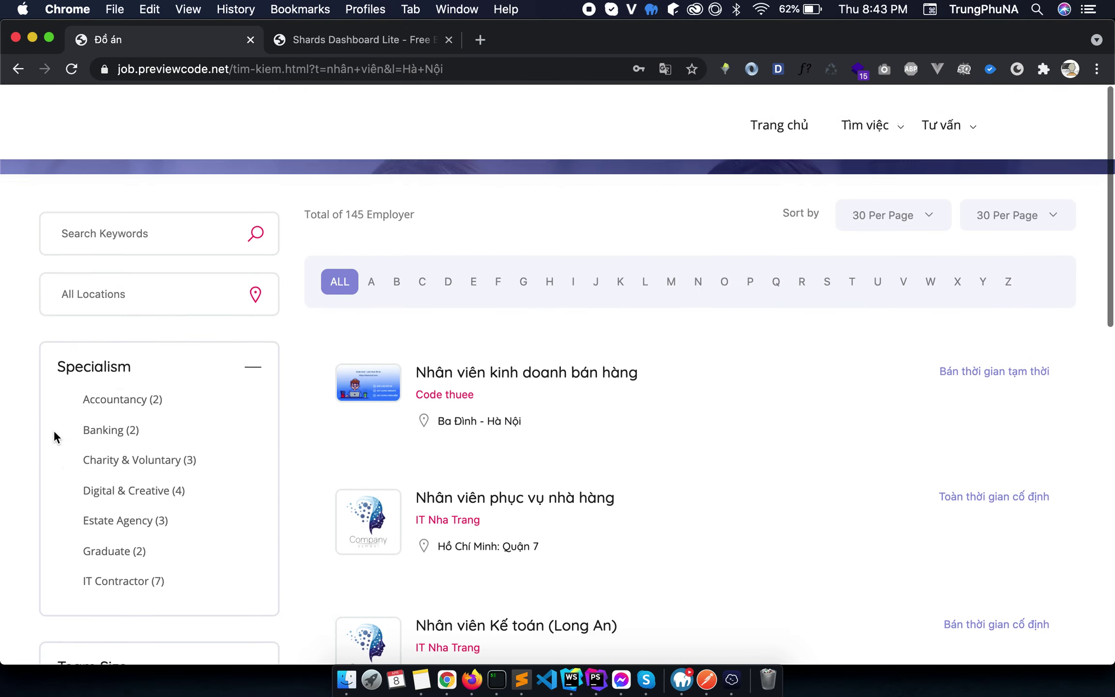
scroll(495, 197, down, 10)
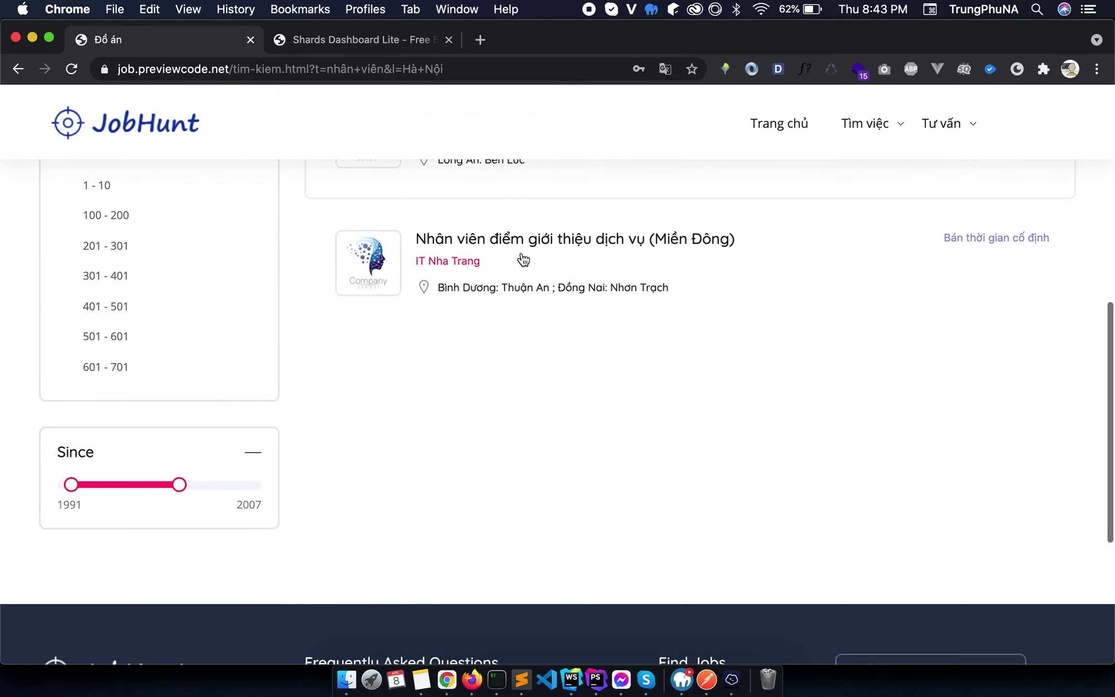
scroll(529, 268, up, 10)
Select the site address in the address bar, up to the search page path.
mouse_move(874, 144)
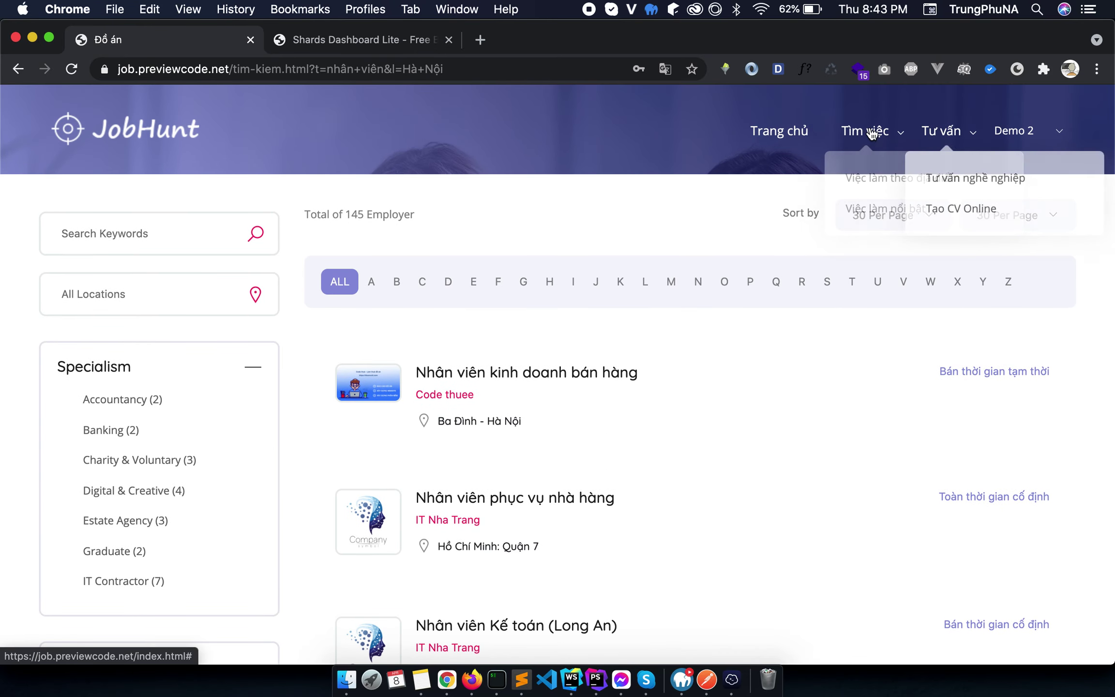
drag(234, 69, 839, 77)
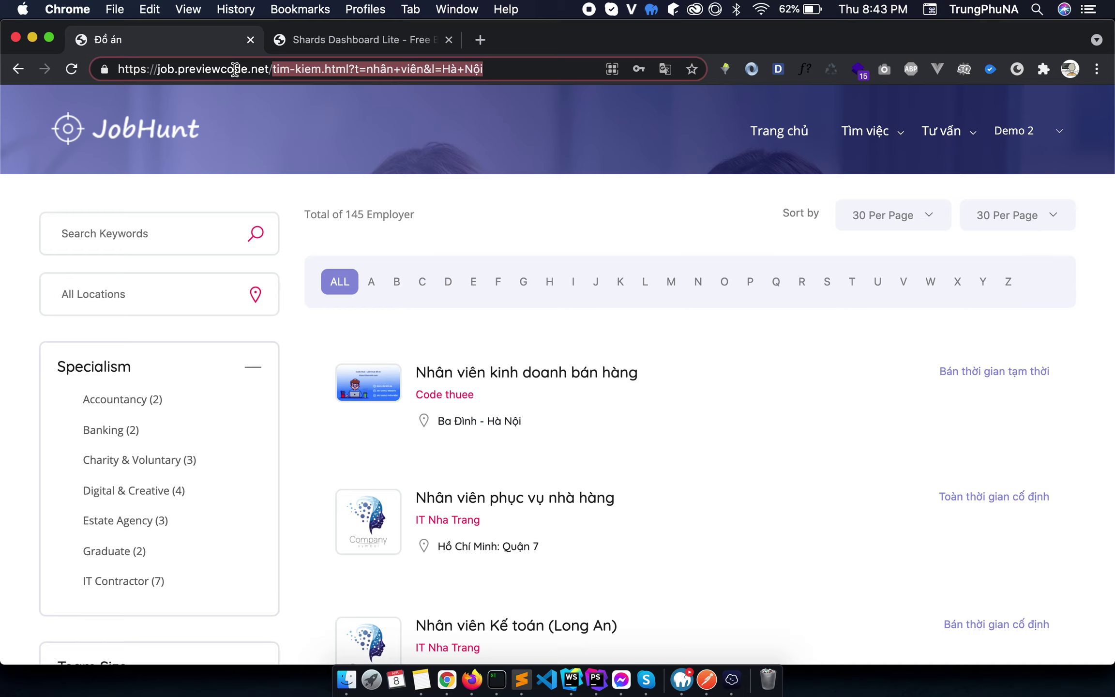
click(279, 69)
key(shift+super+Left)
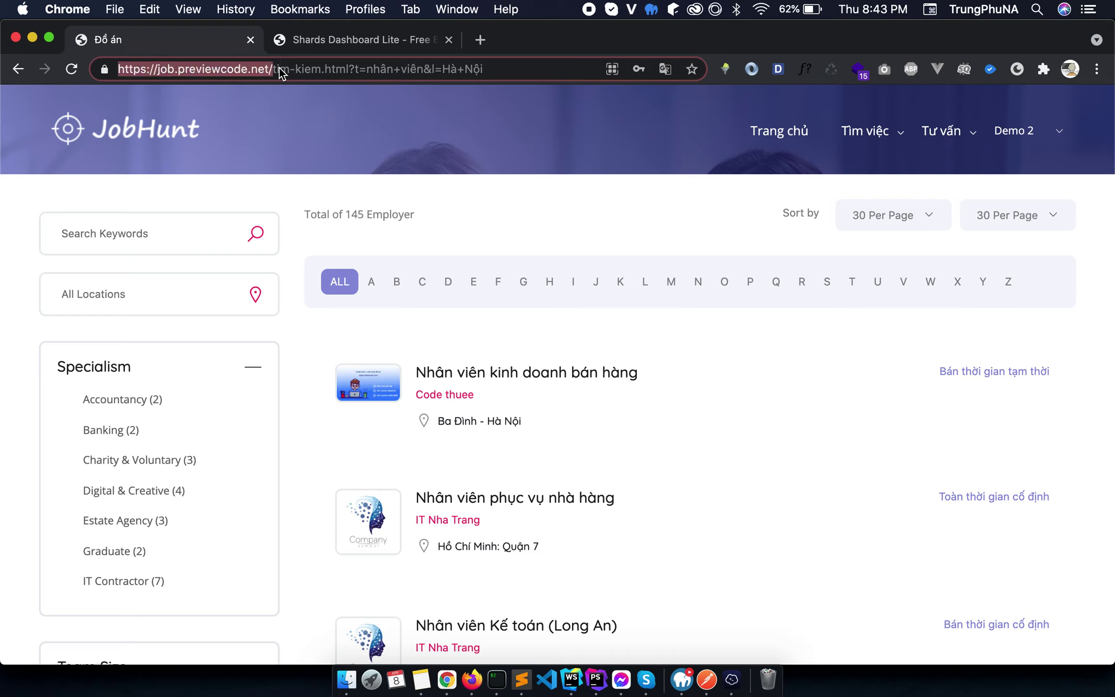